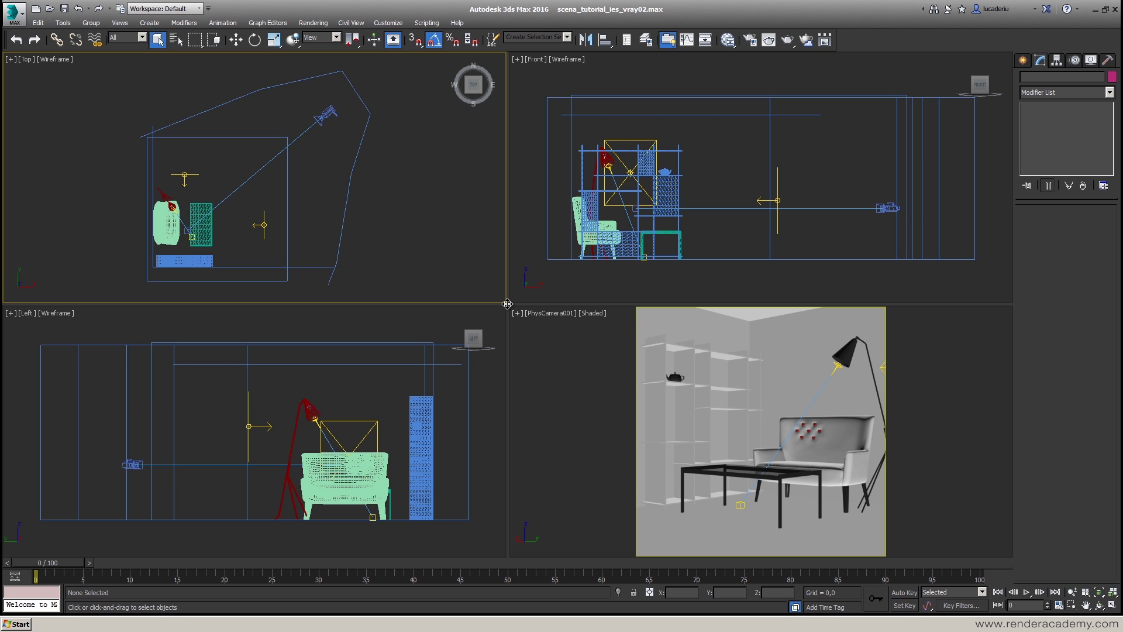
Step: Examine the room layout, furniture, camera and the two plane VRayLights in the top view
{"action": "middle_click_drag", "start_coordinate": [322, 210], "coordinate": [377, 176]}
{"action": "scroll", "coordinate": [314, 196], "scroll_direction": "up", "scroll_amount": 3}
{"action": "middle_click_drag", "start_coordinate": [314, 195], "coordinate": [309, 230]}
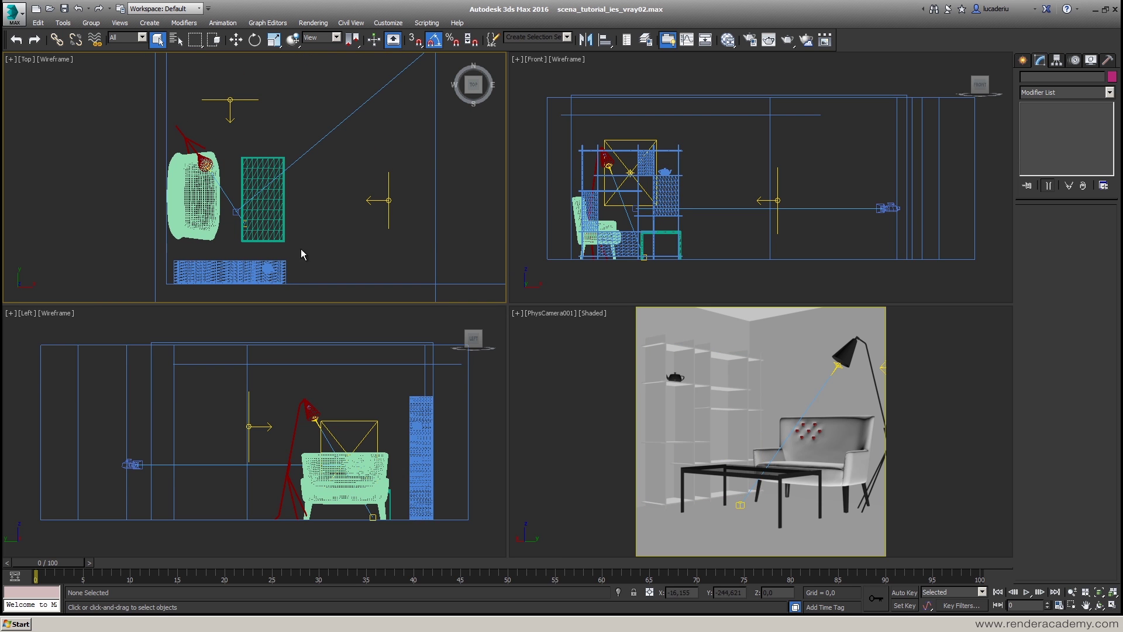
{"action": "middle_click_drag", "start_coordinate": [393, 178], "coordinate": [283, 314]}
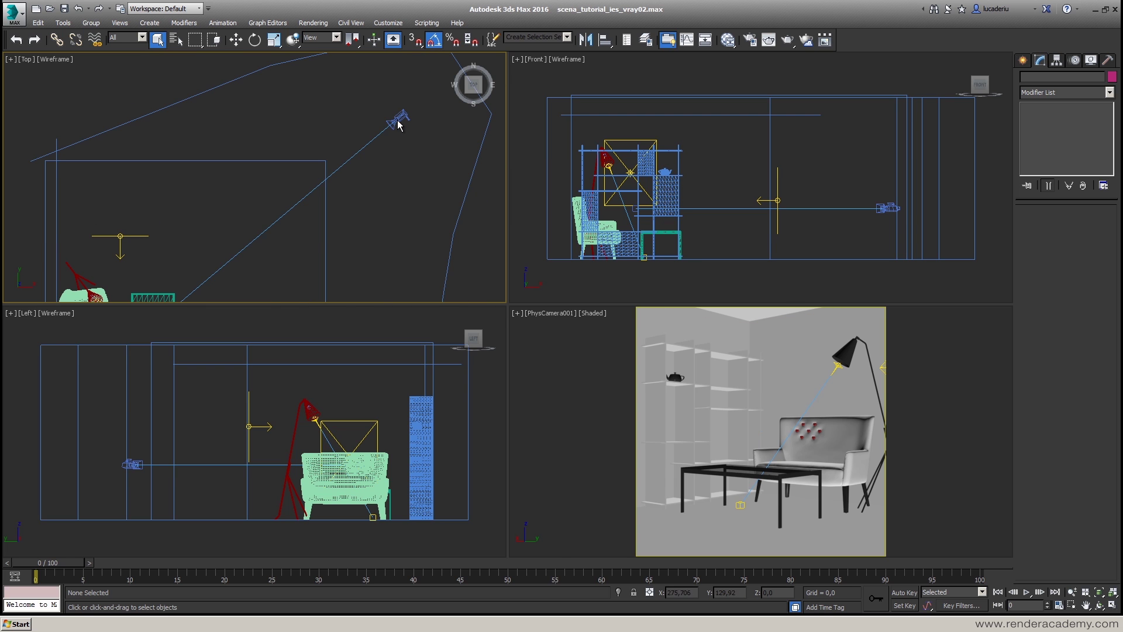
{"action": "key", "text": "shift+z"}
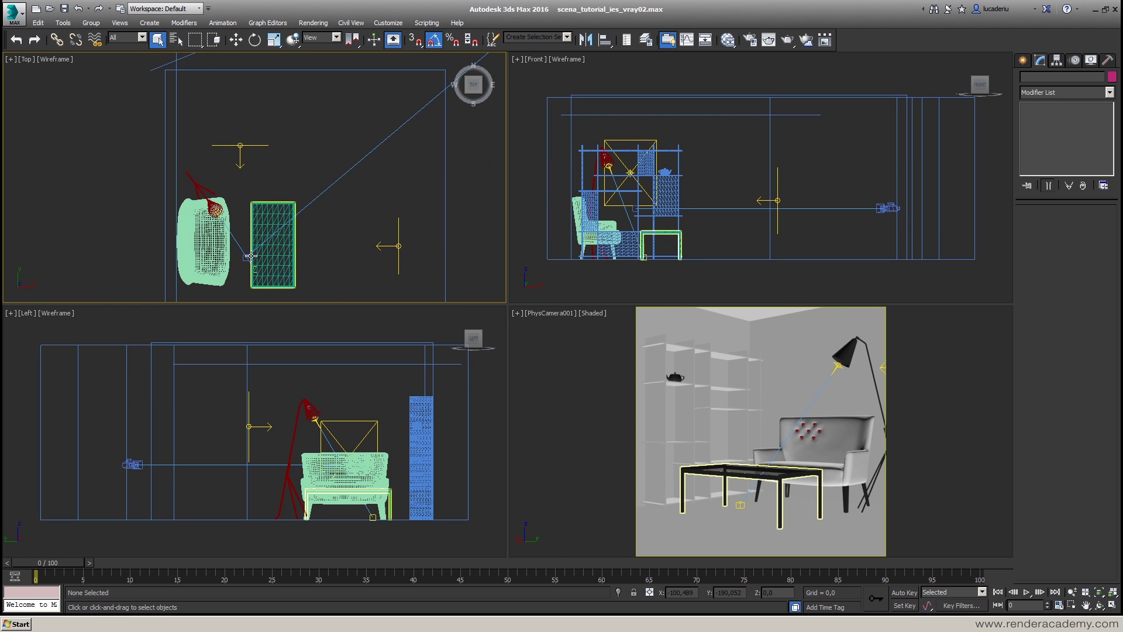
{"action": "middle_click_drag", "start_coordinate": [250, 256], "coordinate": [254, 206]}
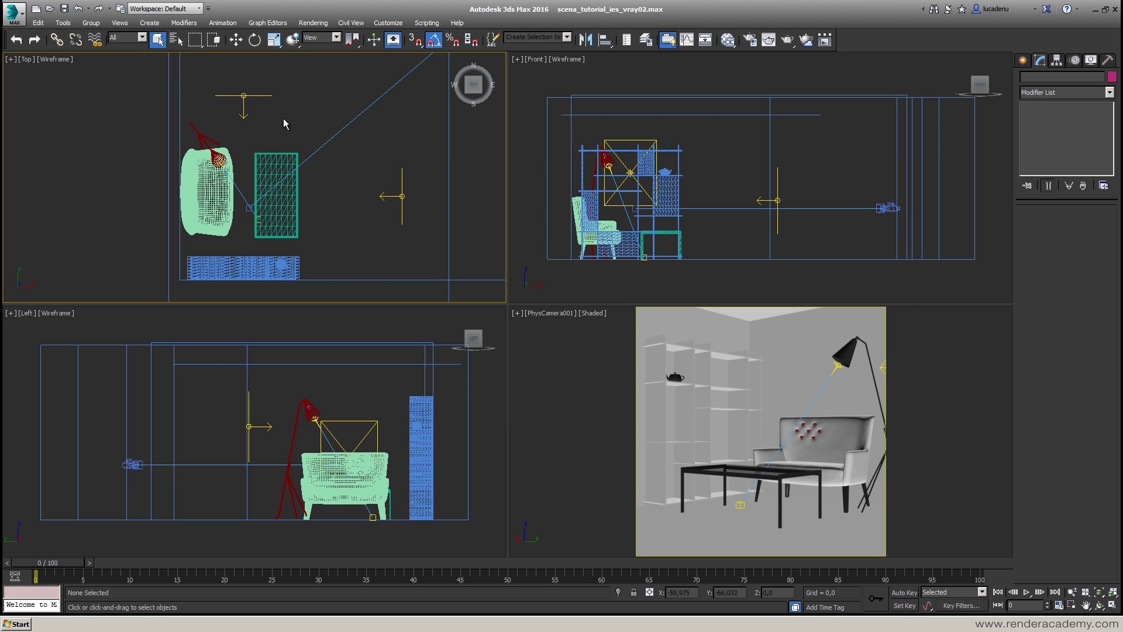
{"action": "left_click", "coordinate": [241, 95]}
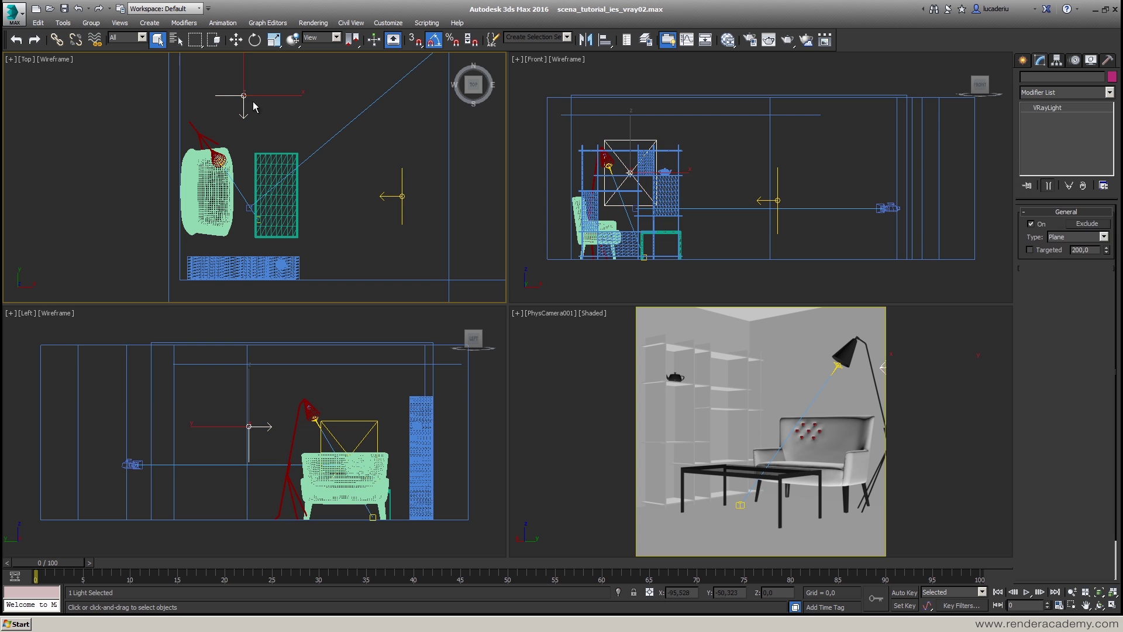
{"action": "left_click", "coordinate": [244, 138]}
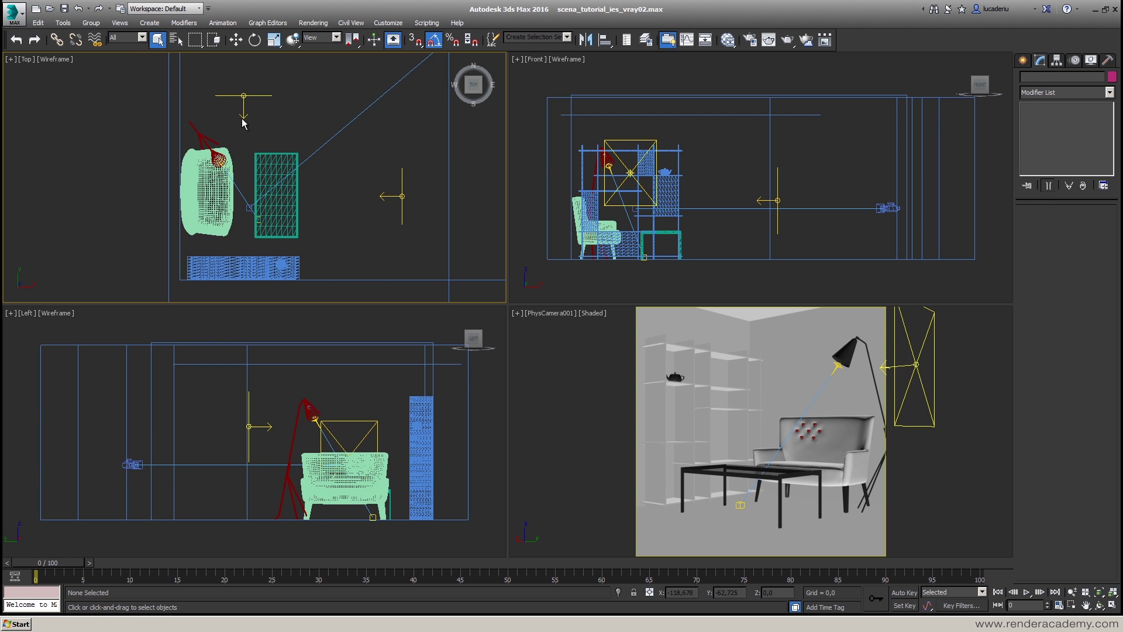
{"action": "left_click", "coordinate": [413, 213]}
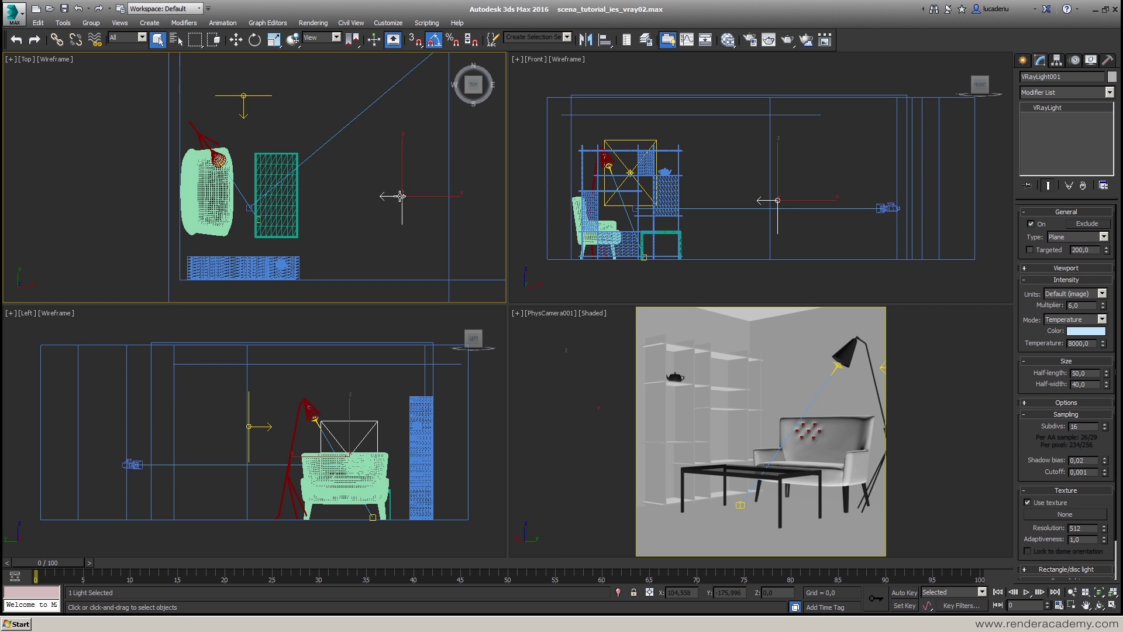
{"action": "scroll", "coordinate": [387, 167], "scroll_direction": "down", "scroll_amount": 3}
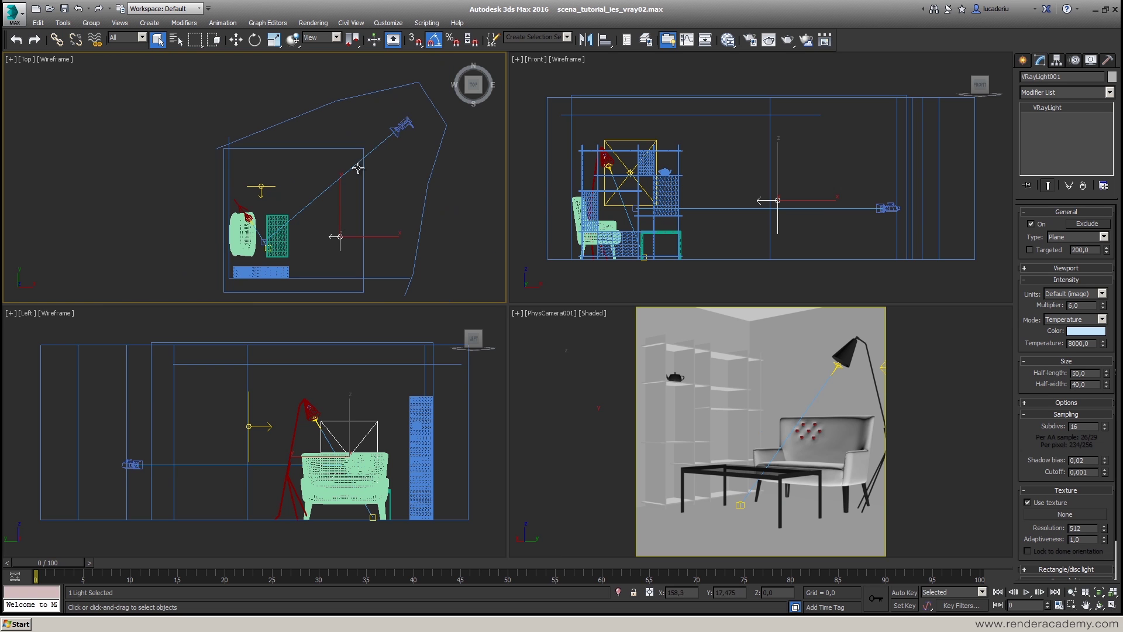
{"action": "left_click", "coordinate": [392, 159]}
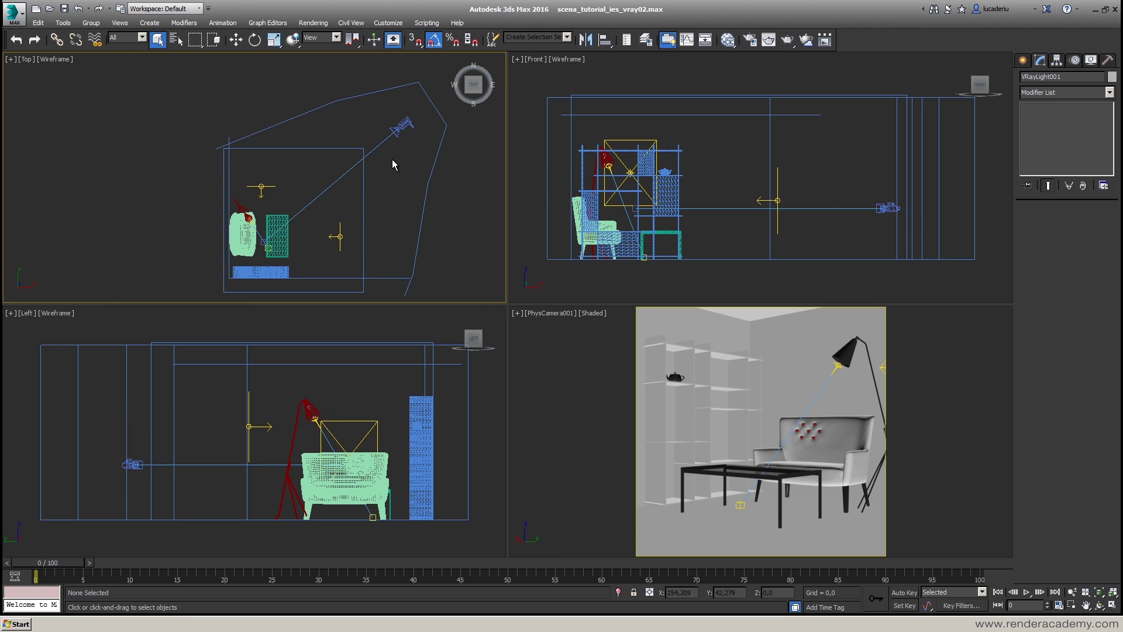
Step: Switch off the plane VRayLight behind the sofa, limit selection to lights, and disable the lamp's VRayIES light
{"action": "left_click", "coordinate": [261, 188]}
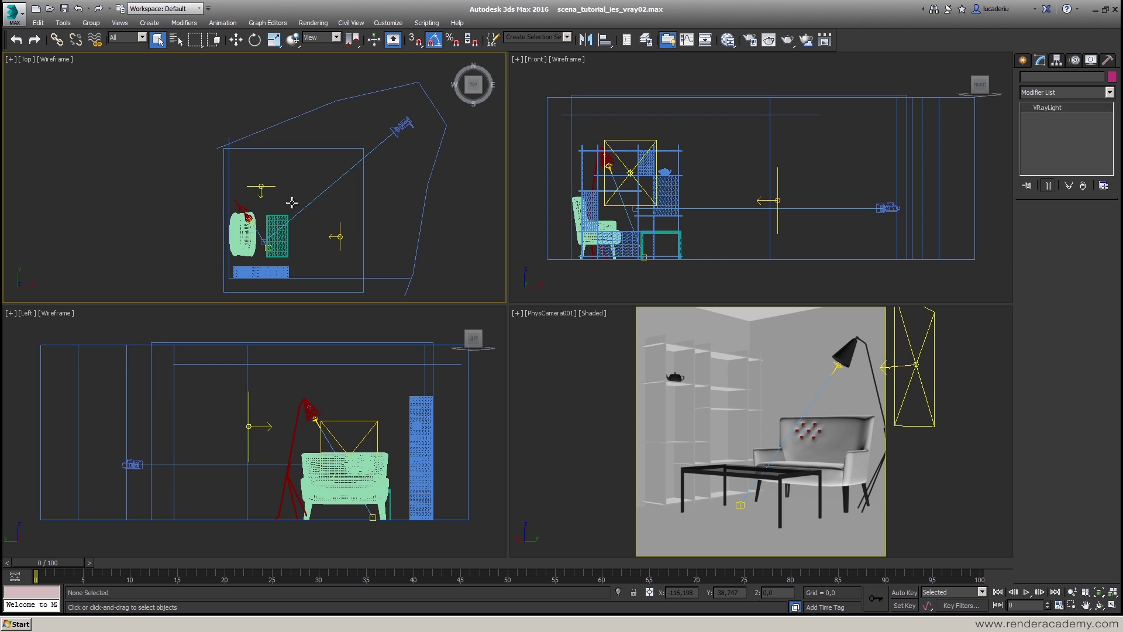
{"action": "left_click", "coordinate": [1032, 224]}
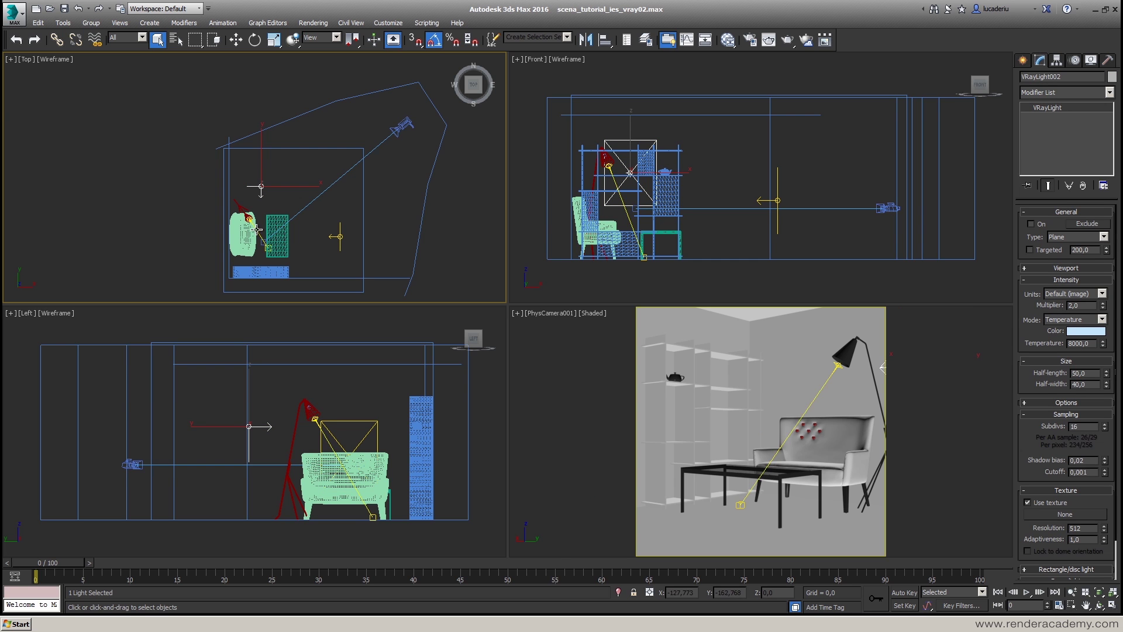
{"action": "left_click", "coordinate": [136, 37]}
{"action": "left_click", "coordinate": [124, 69]}
{"action": "left_click", "coordinate": [249, 218]}
Step: Render the PhysCamera001 view and hide the color corrections in the V-Ray frame buffer
{"action": "right_click", "coordinate": [789, 385]}
{"action": "left_click", "coordinate": [787, 42]}
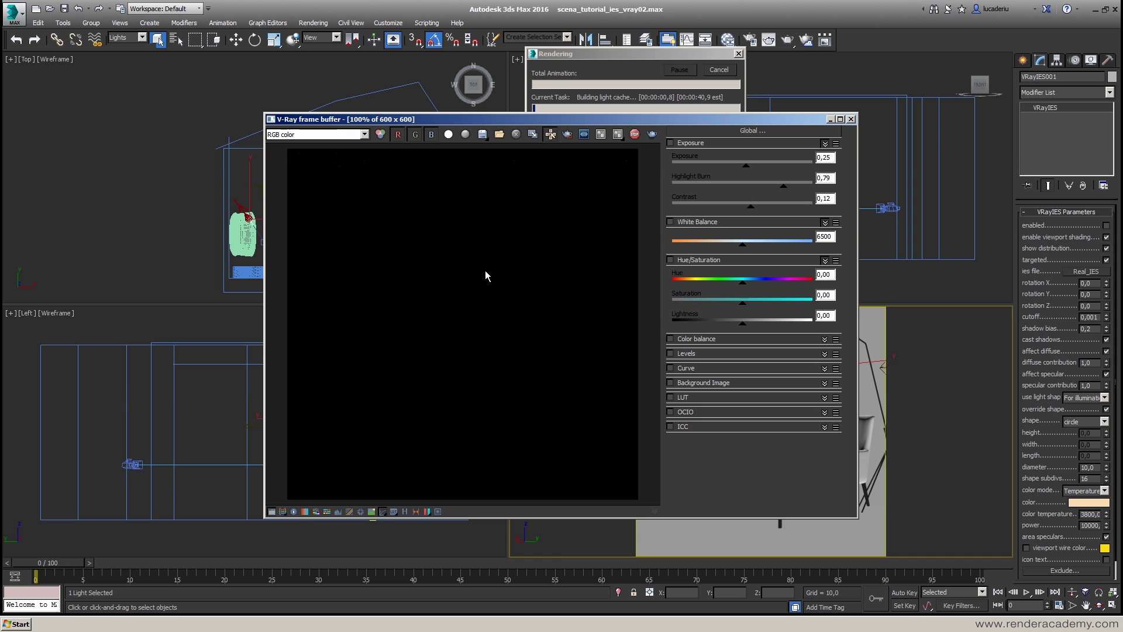
{"action": "left_click", "coordinate": [272, 512]}
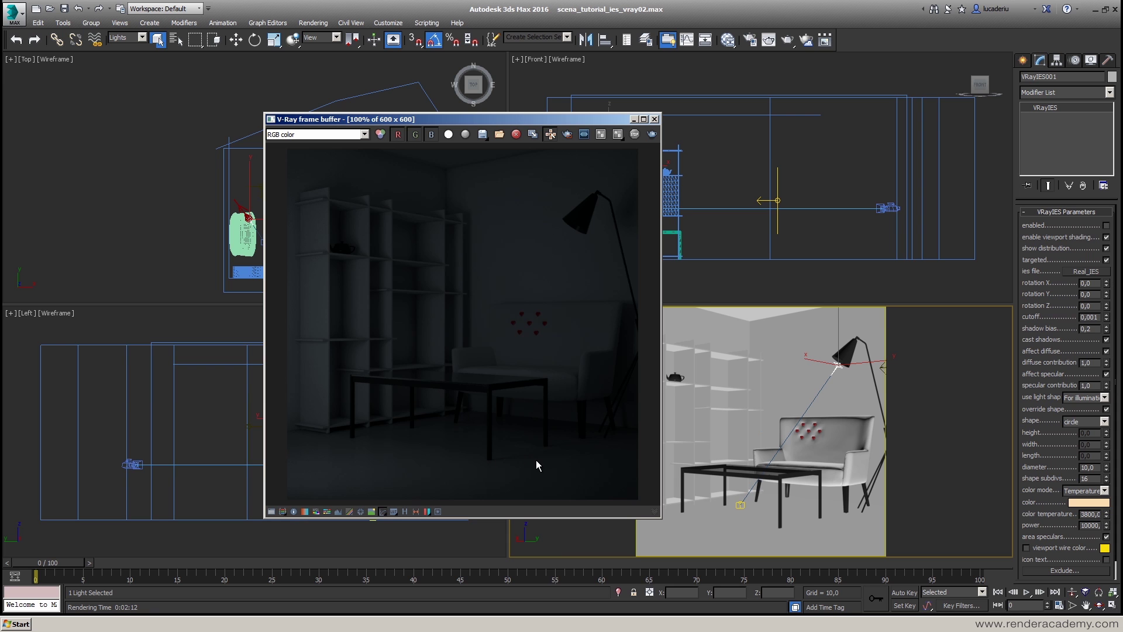
Step: Inspect the shadows around the table legs and the floor lamp in the render up close, and close the frame buffer
{"action": "scroll", "coordinate": [536, 460], "scroll_direction": "up", "scroll_amount": 3}
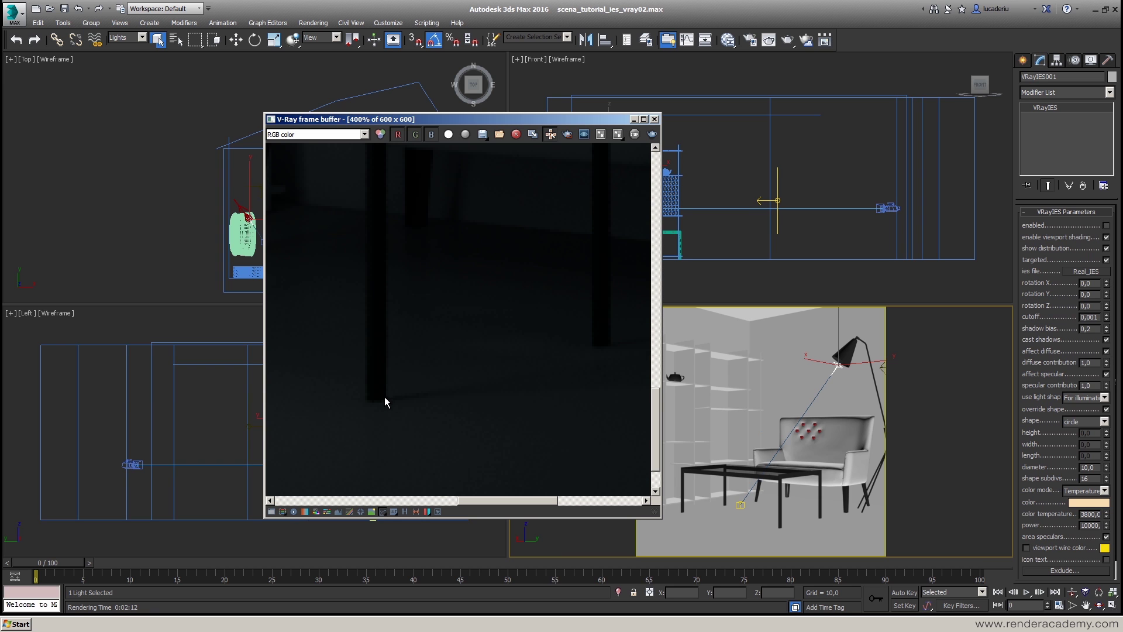
{"action": "middle_click_drag", "start_coordinate": [501, 389], "coordinate": [365, 398]}
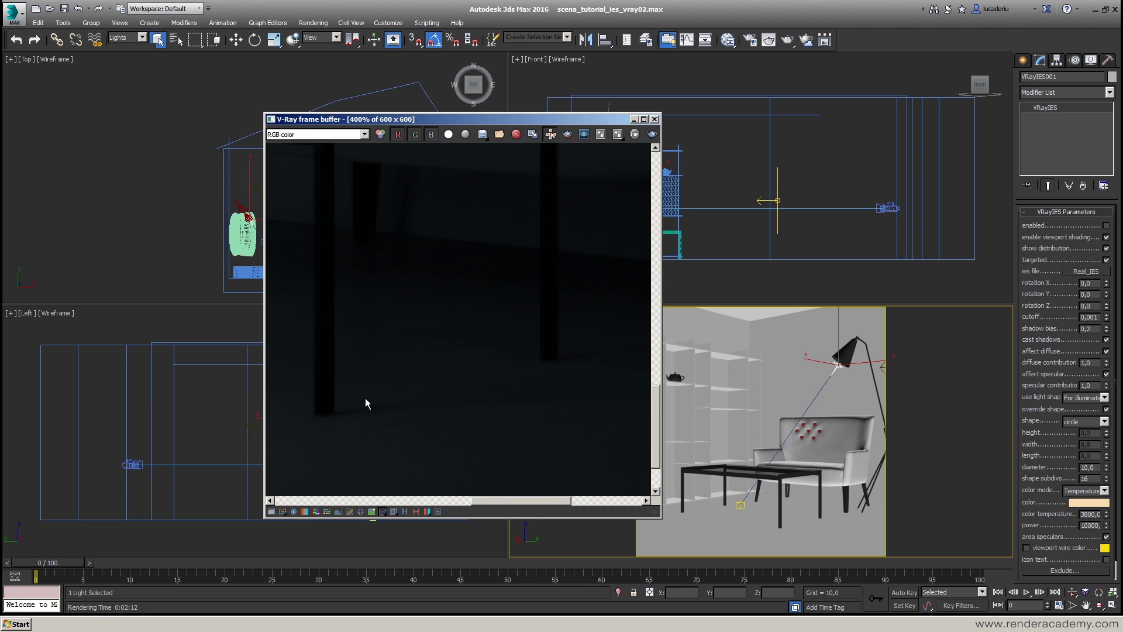
{"action": "middle_click_drag", "start_coordinate": [543, 384], "coordinate": [355, 429]}
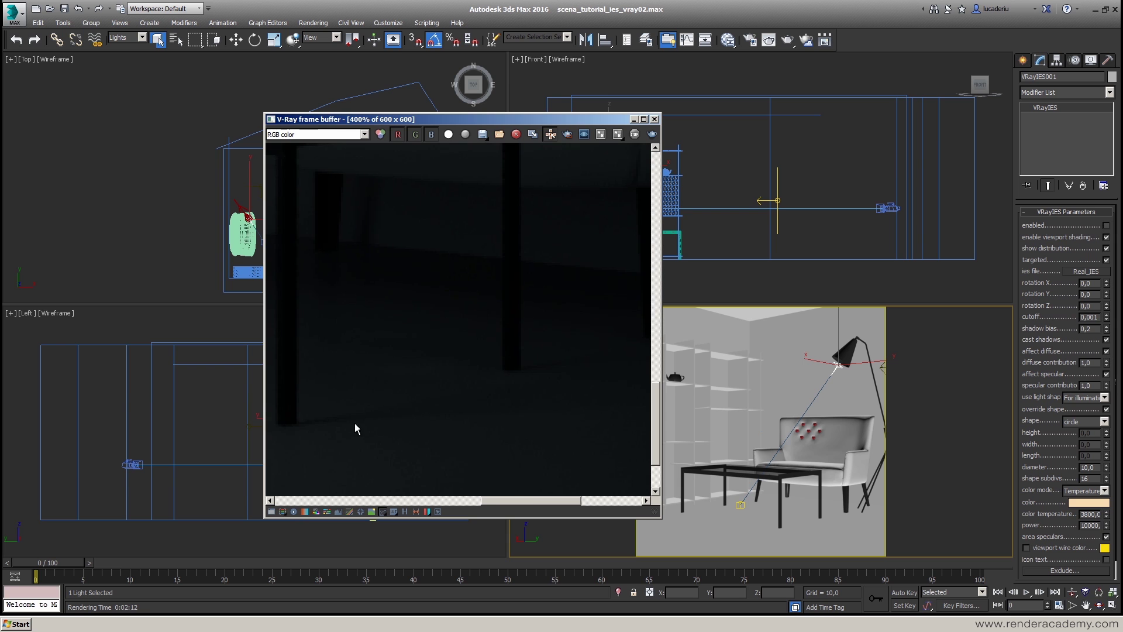
{"action": "scroll", "coordinate": [365, 406], "scroll_direction": "down", "scroll_amount": 1}
{"action": "middle_click_drag", "start_coordinate": [529, 350], "coordinate": [549, 380]}
{"action": "scroll", "coordinate": [581, 318], "scroll_direction": "up", "scroll_amount": 1}
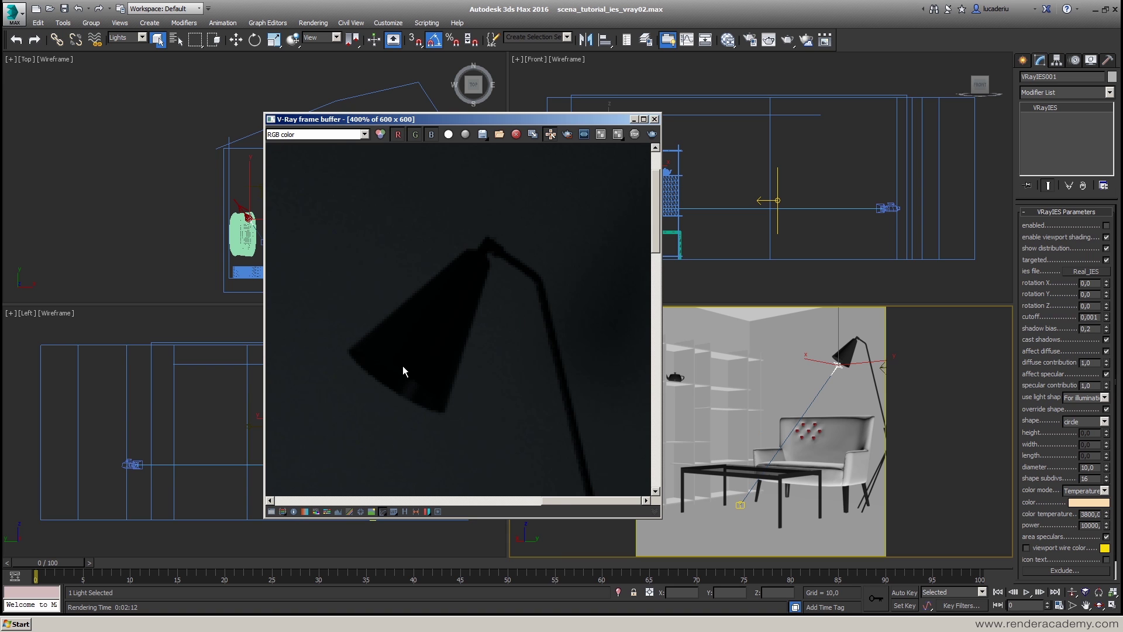
{"action": "middle_click_drag", "start_coordinate": [403, 367], "coordinate": [449, 314]}
{"action": "scroll", "coordinate": [476, 305], "scroll_direction": "down", "scroll_amount": 1}
{"action": "scroll", "coordinate": [483, 366], "scroll_direction": "down", "scroll_amount": 2}
{"action": "scroll", "coordinate": [478, 357], "scroll_direction": "up", "scroll_amount": 1}
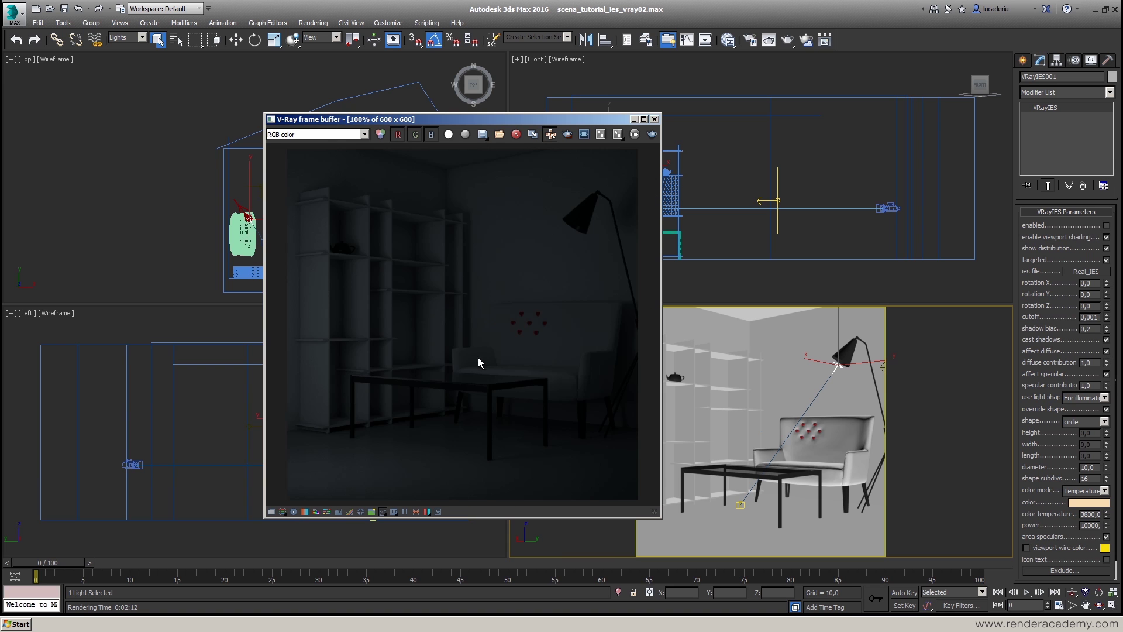
{"action": "left_click", "coordinate": [654, 118]}
Step: Try drawing a plane VRayLight outside the room in the top view, about 51 half-length by 79 half-width
{"action": "left_click", "coordinate": [338, 237]}
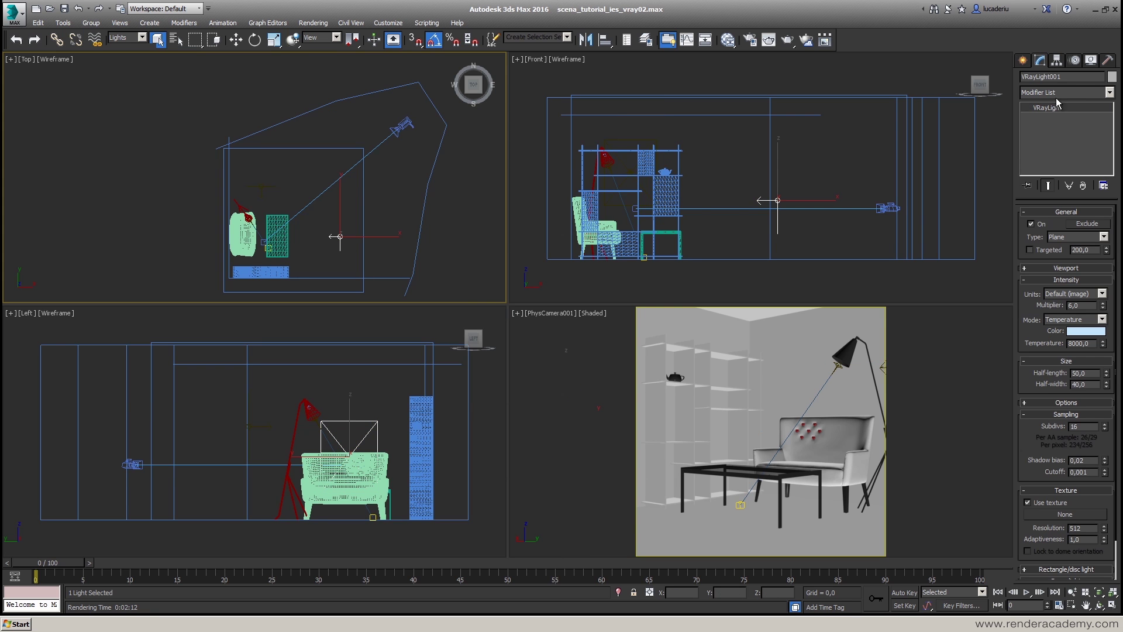
{"action": "left_click", "coordinate": [1023, 60]}
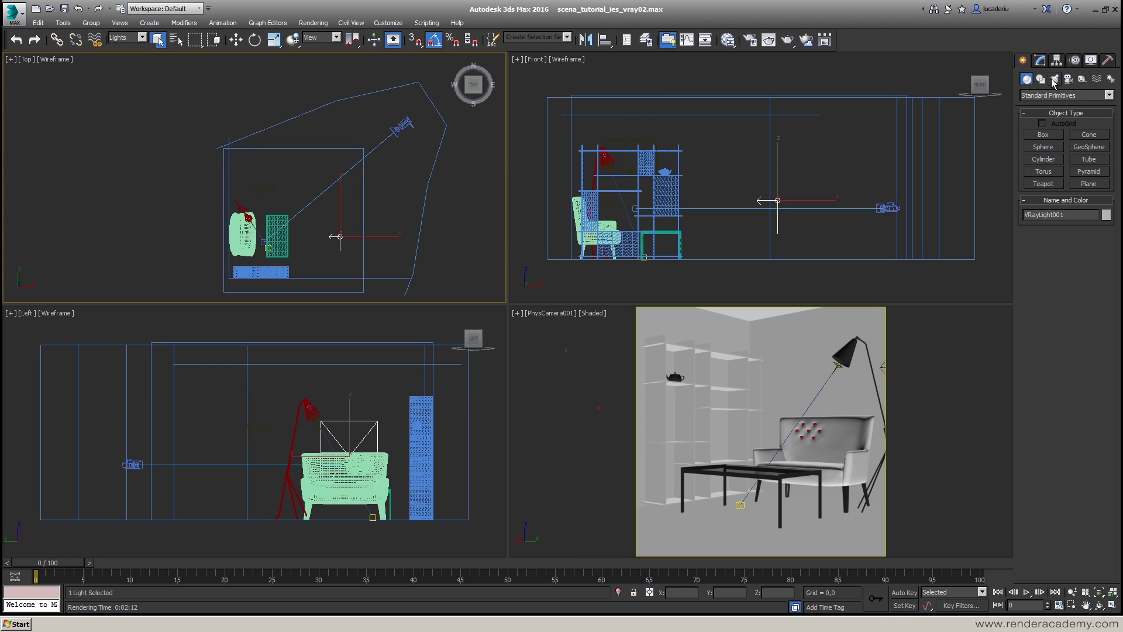
{"action": "left_click", "coordinate": [1055, 79]}
{"action": "left_click", "coordinate": [1055, 95]}
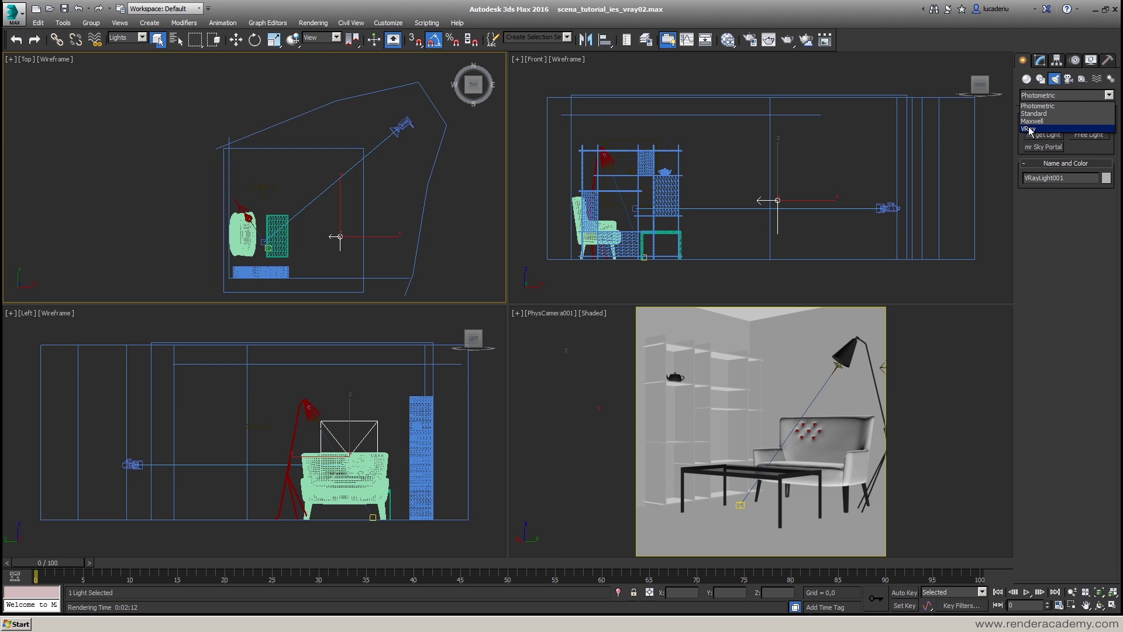
{"action": "left_click", "coordinate": [1031, 131]}
{"action": "left_click", "coordinate": [1043, 135]}
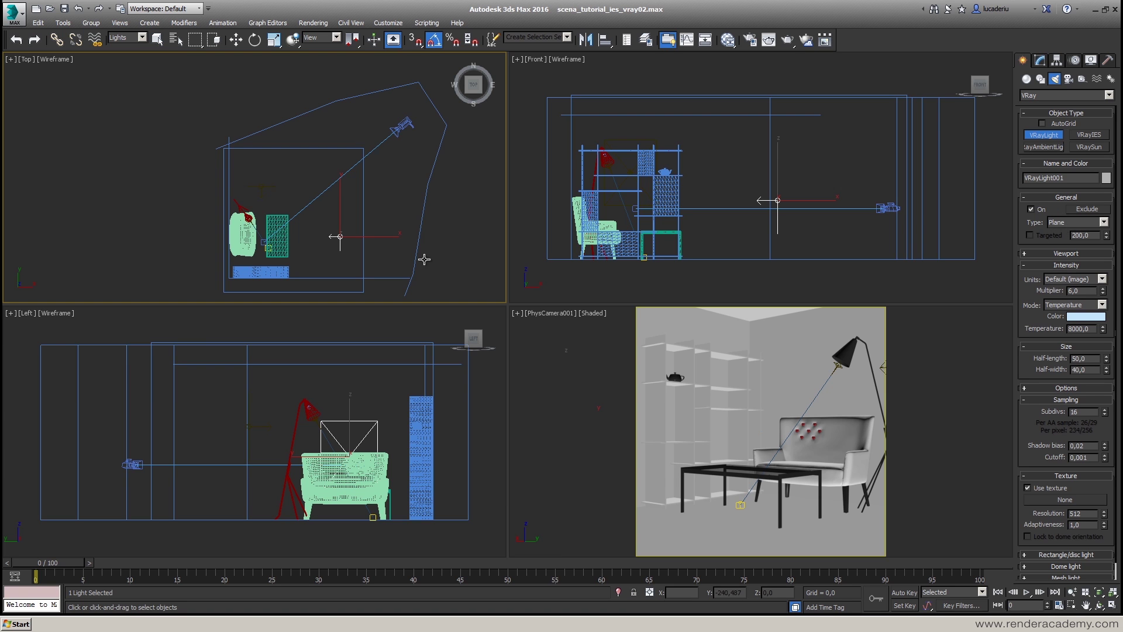
{"action": "left_click_drag", "start_coordinate": [127, 164], "coordinate": [161, 213]}
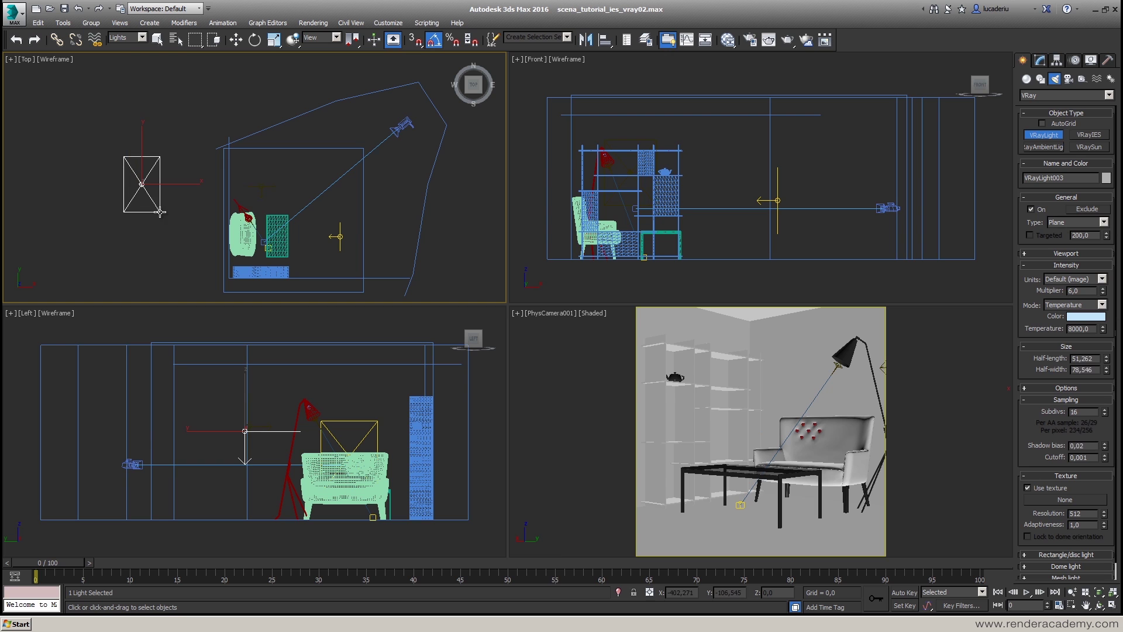
{"action": "right_click", "coordinate": [142, 186]}
{"action": "key", "text": "ctrl+z"}
Step: Switch off VRayLight001, the plane light facing the table and sofa
{"action": "left_click", "coordinate": [335, 237]}
{"action": "left_click", "coordinate": [1041, 60]}
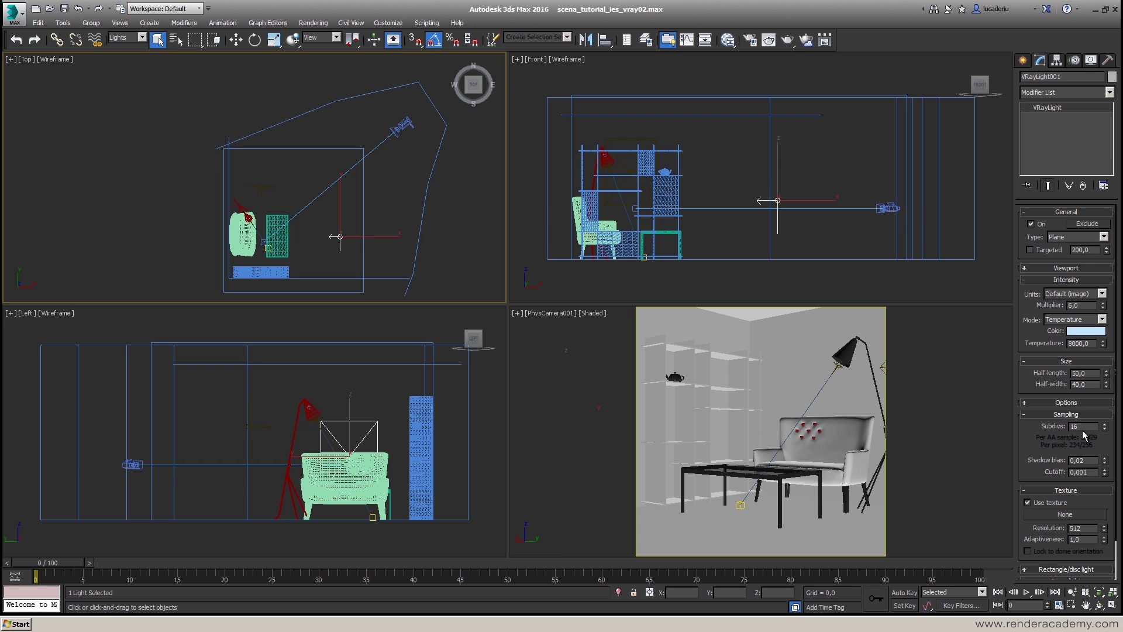
{"action": "scroll", "coordinate": [1047, 446], "scroll_direction": "down", "scroll_amount": 3}
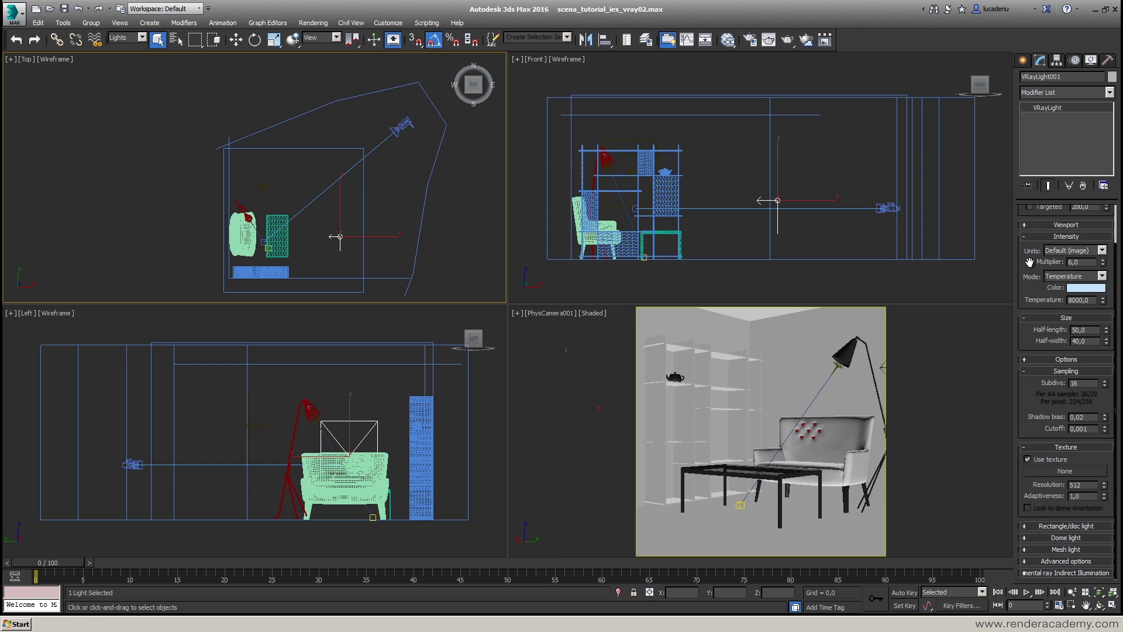
{"action": "scroll", "coordinate": [1031, 264], "scroll_direction": "up", "scroll_amount": 3}
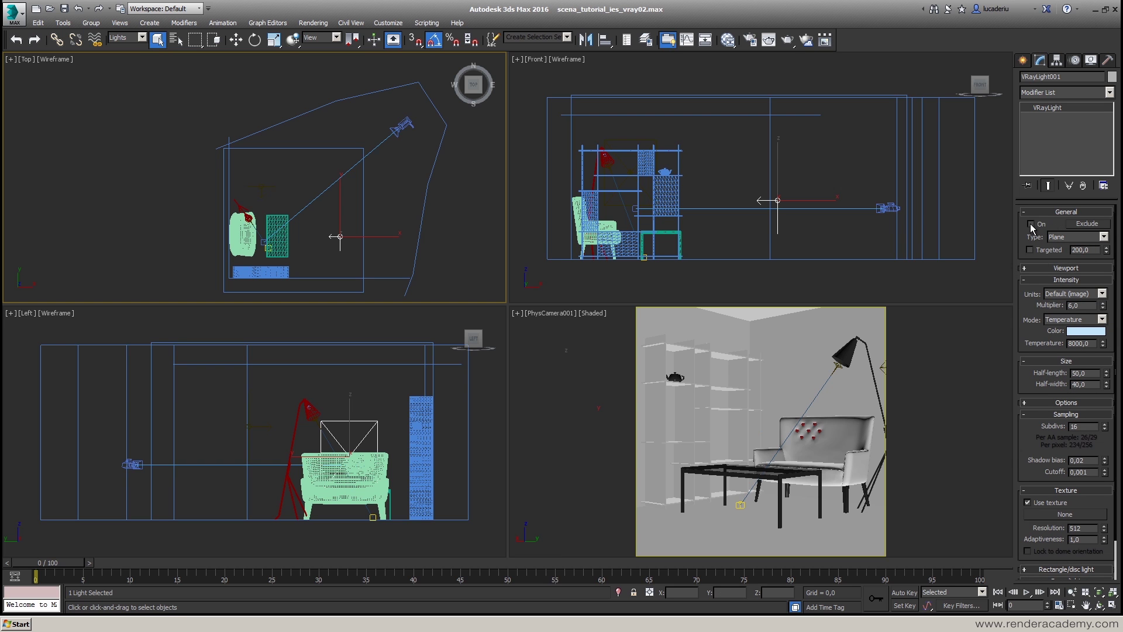
Step: Try placing a targeted VRayIES light outside the room in the top view
{"action": "left_click", "coordinate": [839, 362]}
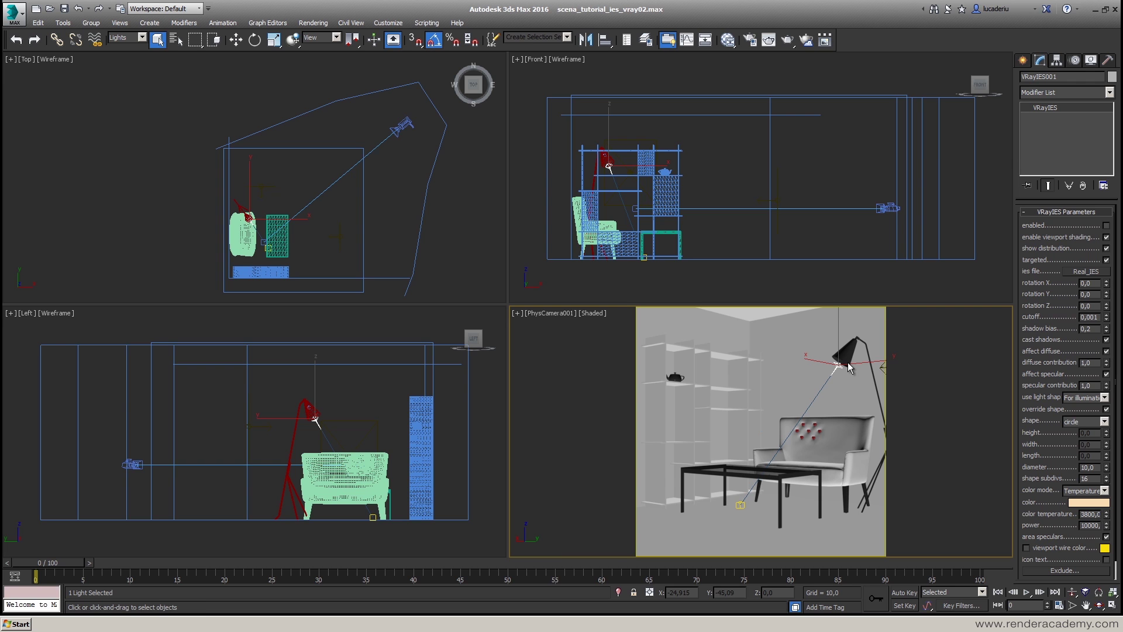
{"action": "left_click", "coordinate": [1023, 61]}
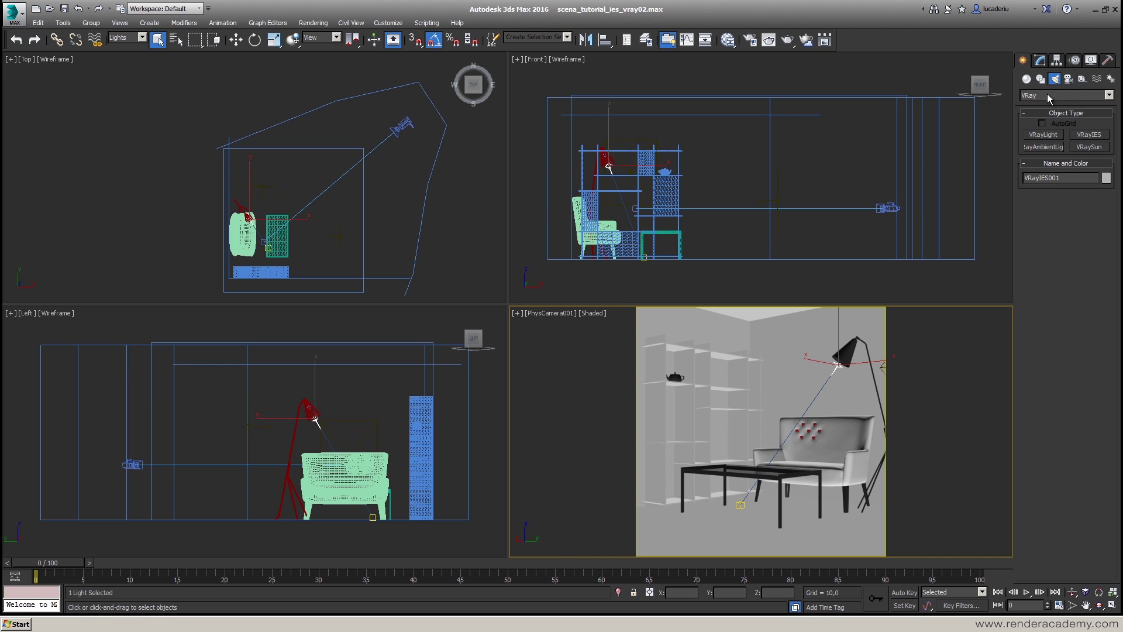
{"action": "left_click", "coordinate": [1095, 136]}
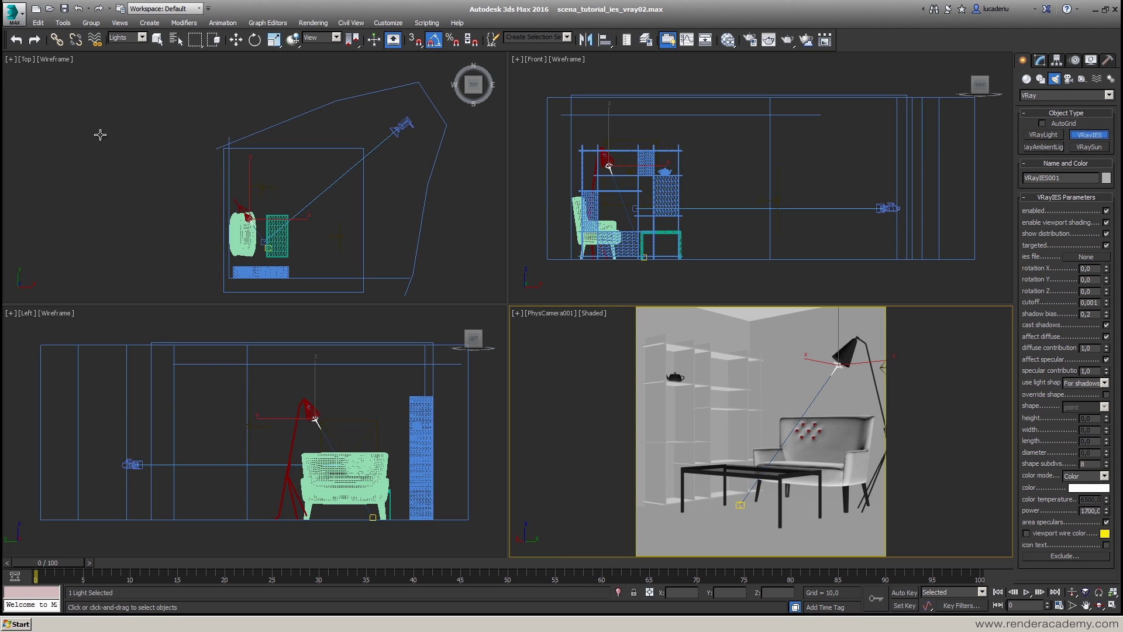
{"action": "left_click_drag", "start_coordinate": [106, 141], "coordinate": [178, 231]}
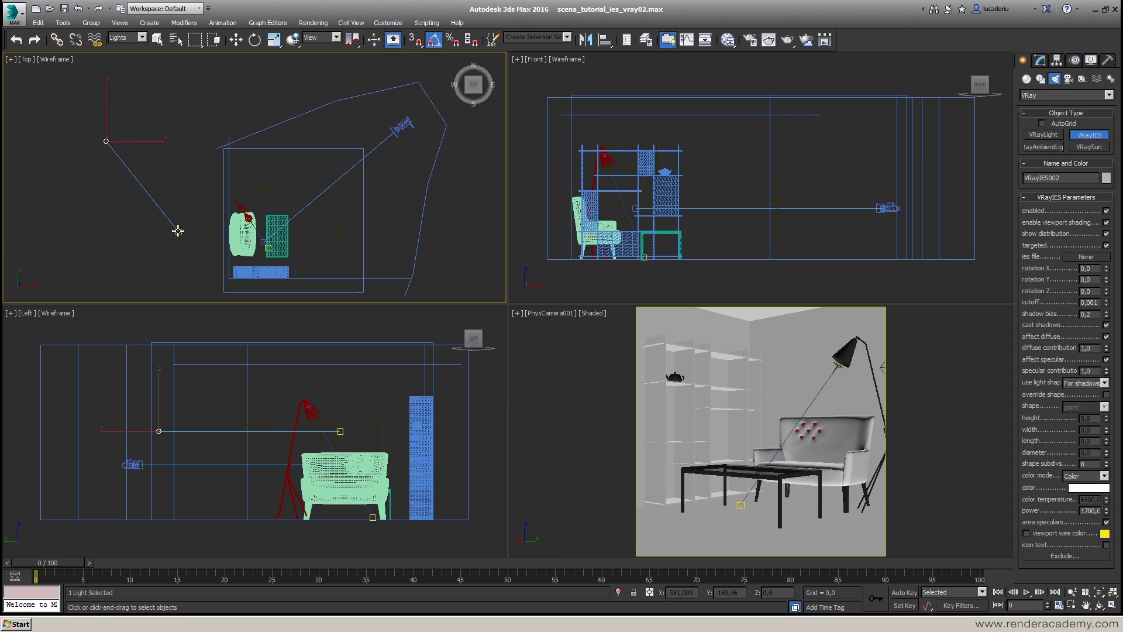
{"action": "right_click", "coordinate": [176, 168]}
Step: Lower the trial VRayIES light's target and raise its source with Select and Move, and delete the light
{"action": "left_click", "coordinate": [236, 39]}
{"action": "left_click_drag", "start_coordinate": [114, 121], "coordinate": [122, 136]}
{"action": "left_click", "coordinate": [178, 232]}
{"action": "left_click_drag", "start_coordinate": [178, 232], "coordinate": [154, 235]}
{"action": "right_click", "coordinate": [317, 392]}
{"action": "left_click_drag", "start_coordinate": [347, 388], "coordinate": [347, 425]}
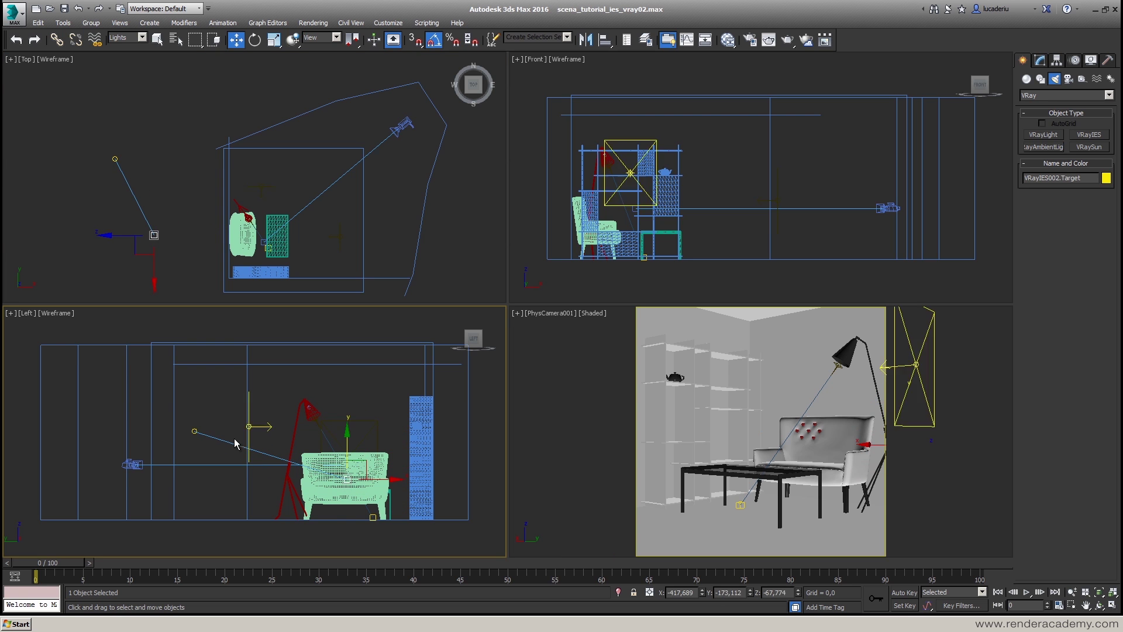
{"action": "left_click", "coordinate": [194, 432]}
{"action": "left_click_drag", "start_coordinate": [215, 414], "coordinate": [228, 368]}
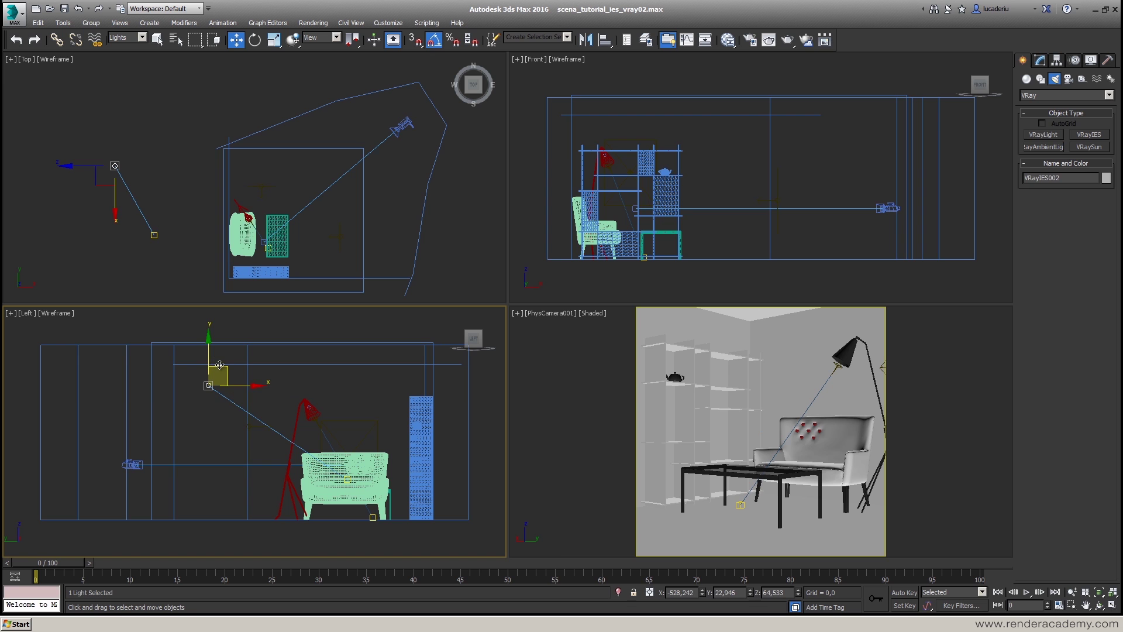
{"action": "key", "text": "Delete"}
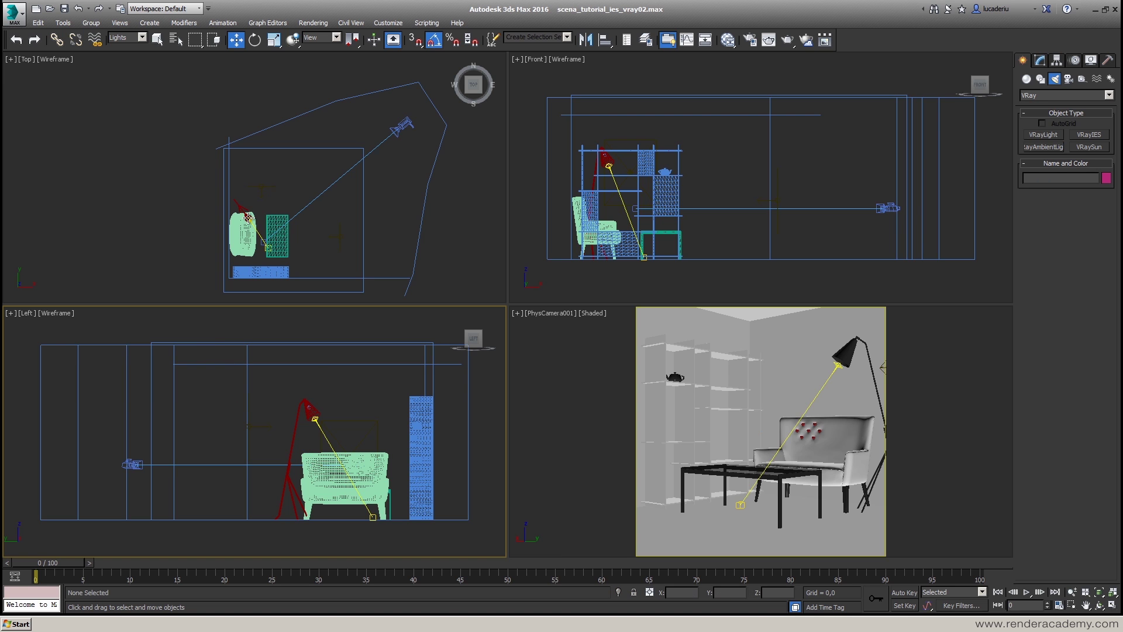
Step: Enable VRayIES001, the IES light inside the floor lamp's shade
{"action": "left_click", "coordinate": [248, 218]}
{"action": "left_click", "coordinate": [1040, 60]}
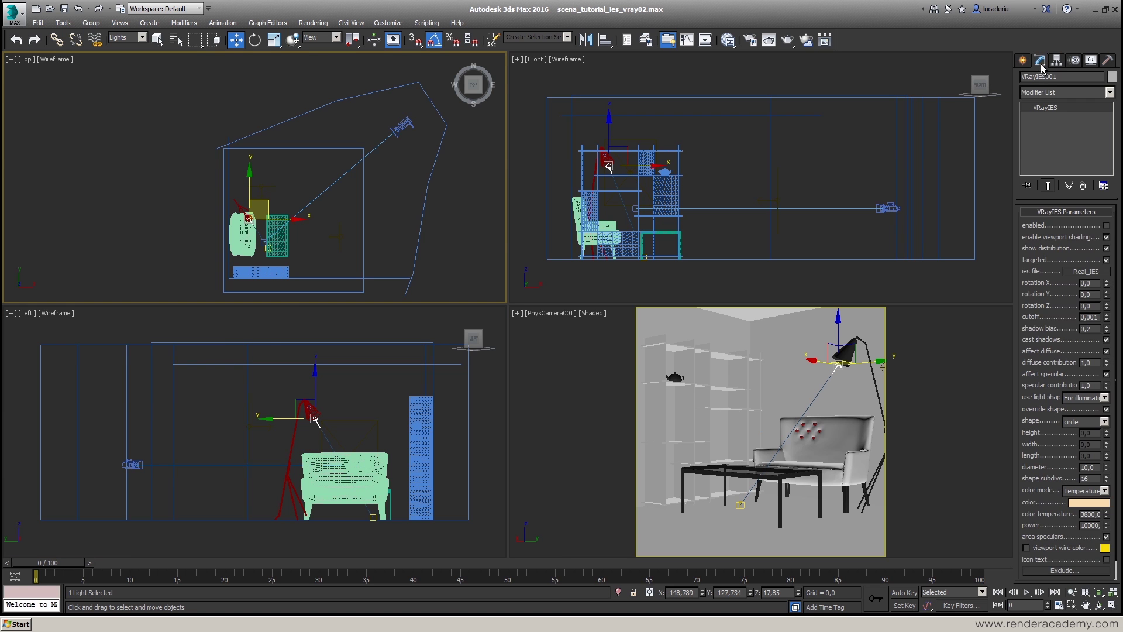
{"action": "left_click", "coordinate": [1106, 226]}
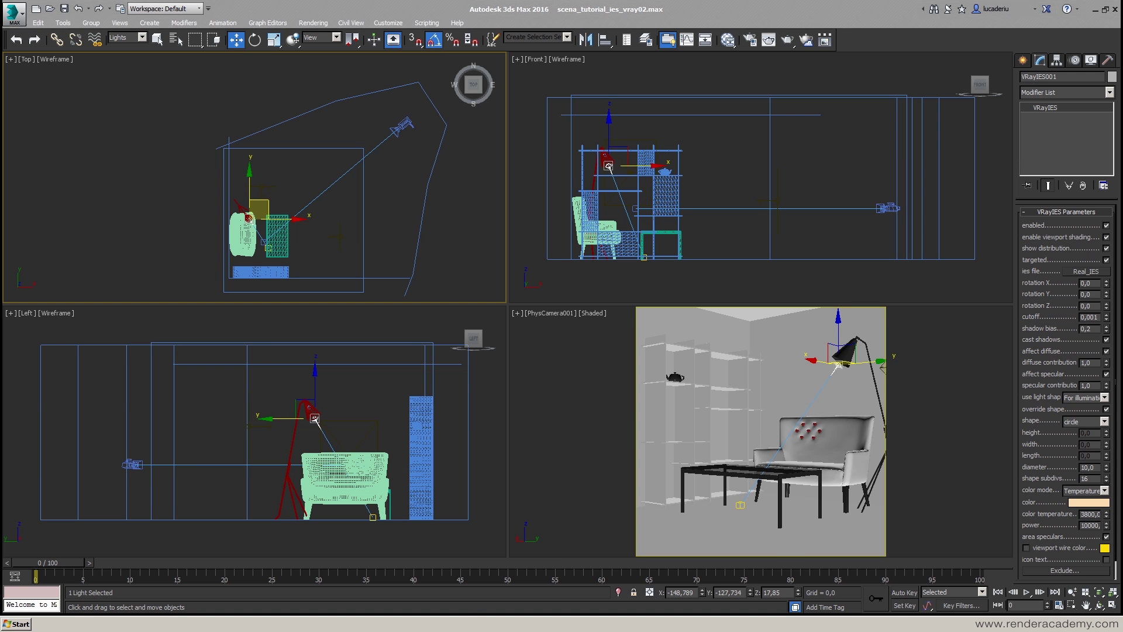
Step: Switch to the browser and review the Real IES website's product description, main features and download options
{"action": "left_click", "coordinate": [74, 623]}
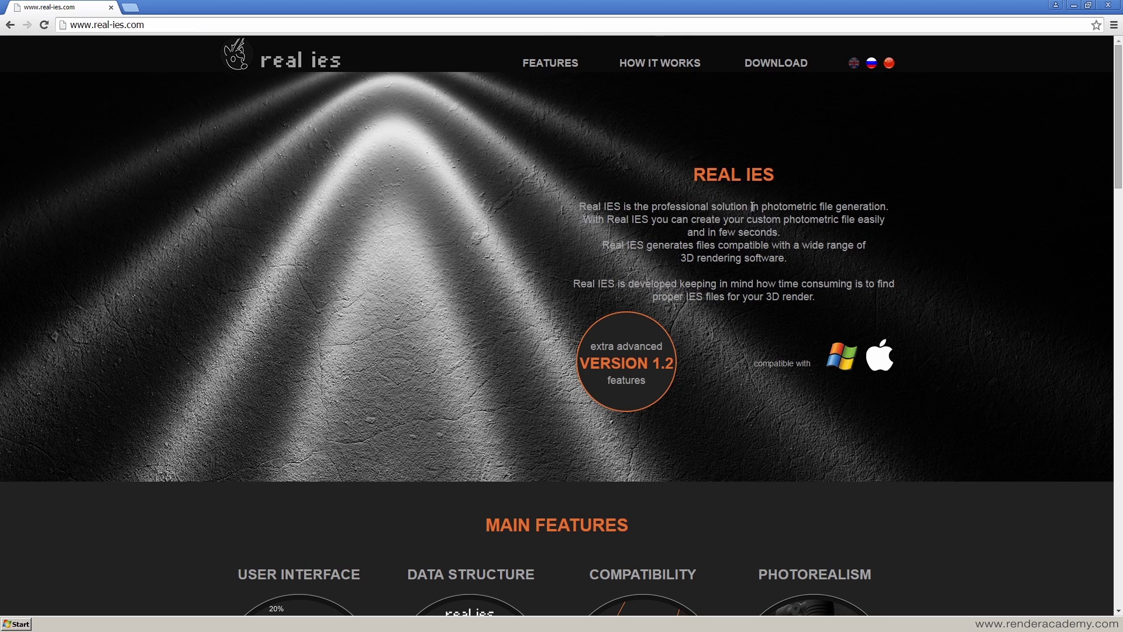
{"action": "left_click_drag", "start_coordinate": [652, 206], "coordinate": [888, 206]}
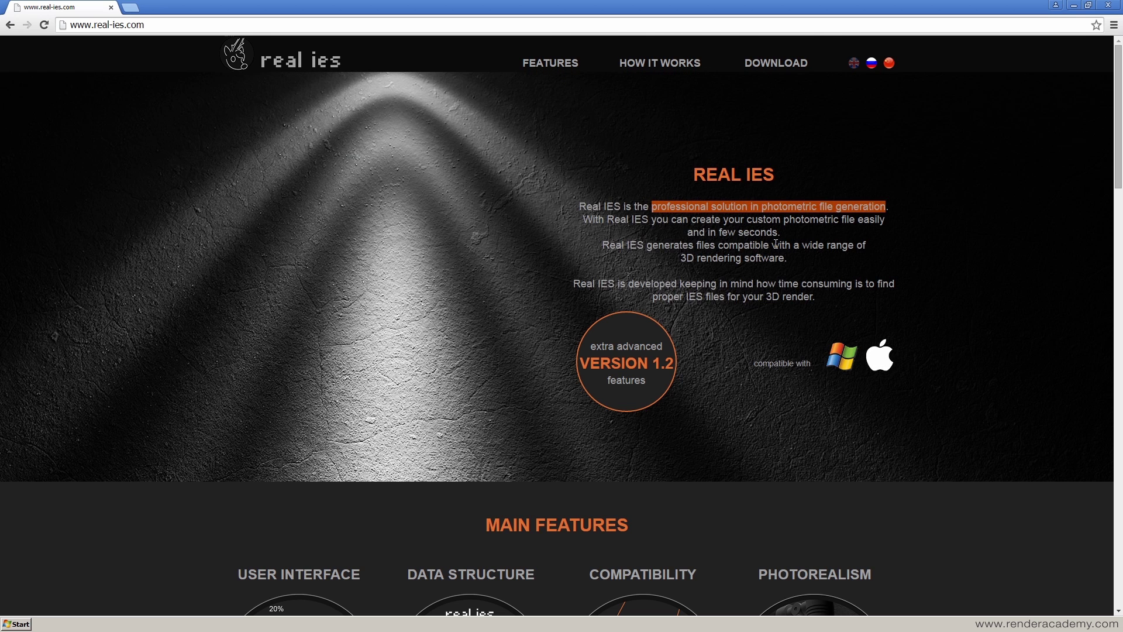
{"action": "scroll", "coordinate": [950, 241], "scroll_direction": "down", "scroll_amount": 5}
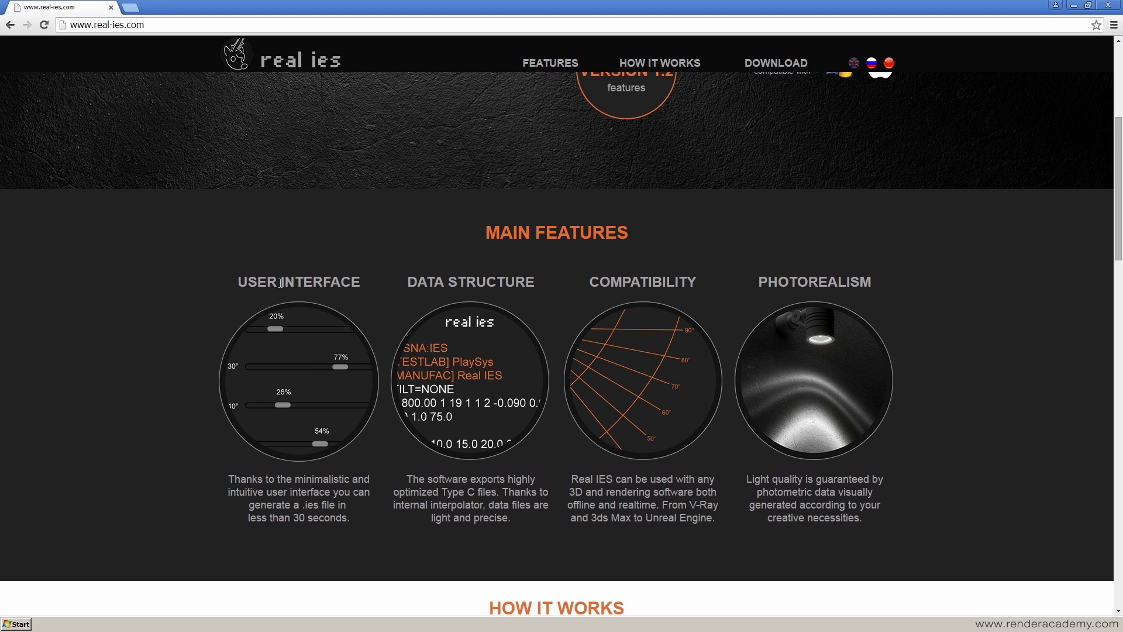
{"action": "scroll", "coordinate": [838, 359], "scroll_direction": "down", "scroll_amount": 16}
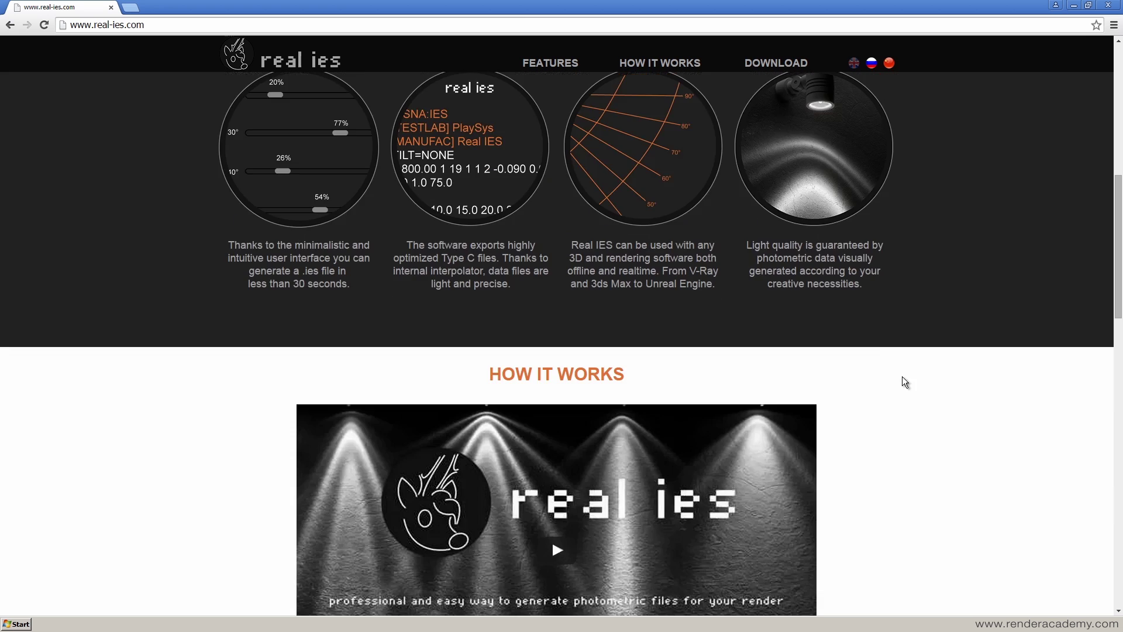
{"action": "scroll", "coordinate": [430, 277], "scroll_direction": "down", "scroll_amount": 8}
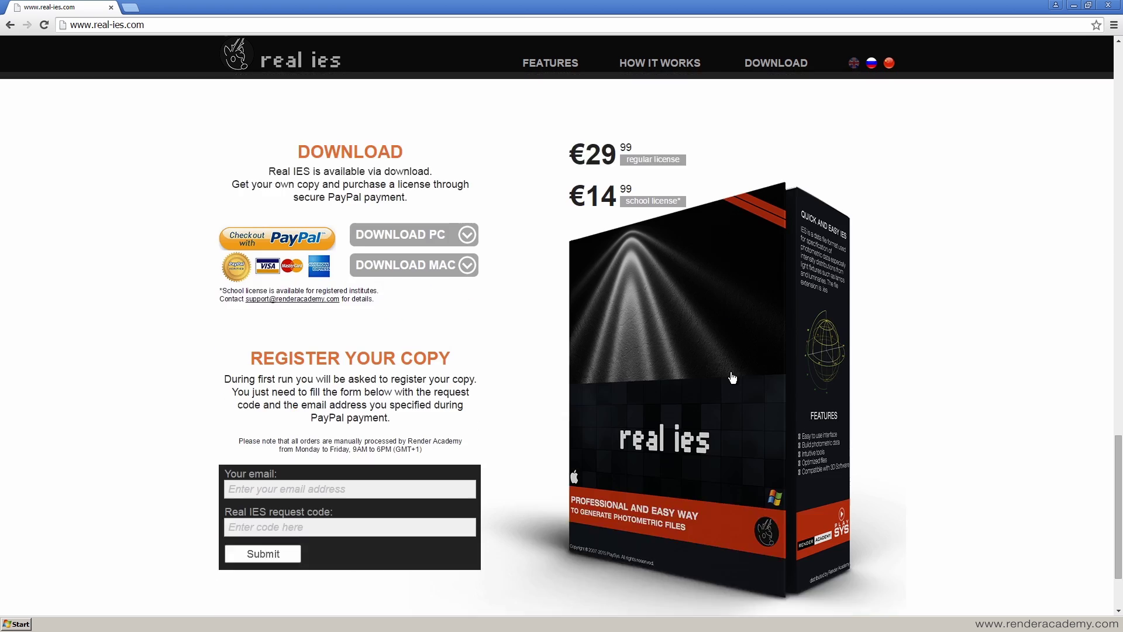
{"action": "scroll", "coordinate": [407, 264], "scroll_direction": "up", "scroll_amount": 3}
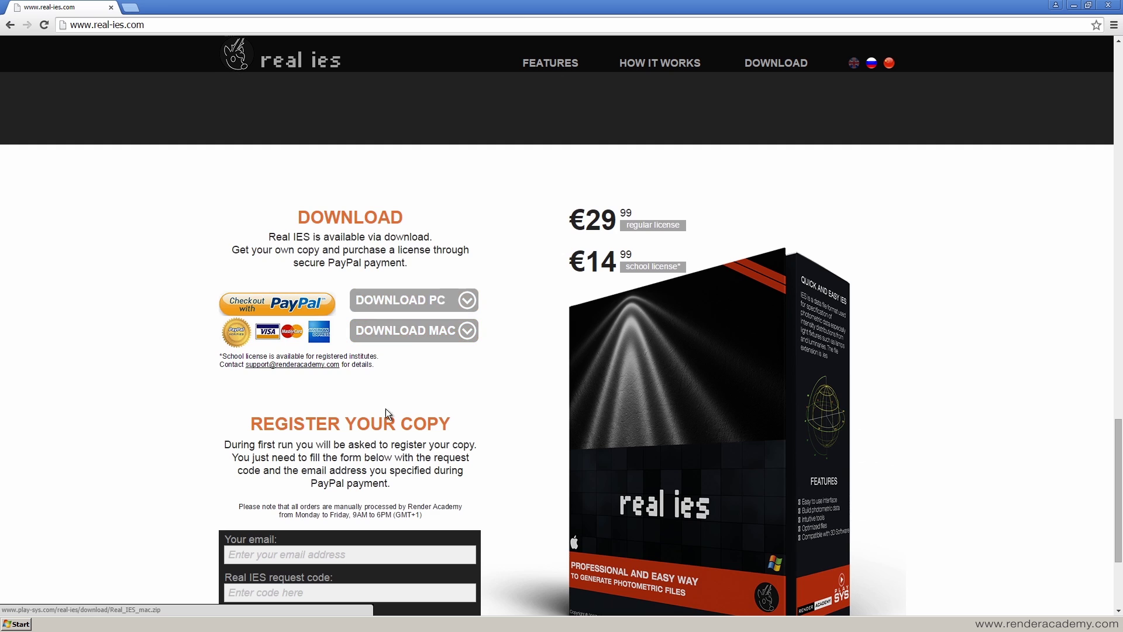
{"action": "scroll", "coordinate": [412, 363], "scroll_direction": "up", "scroll_amount": 20}
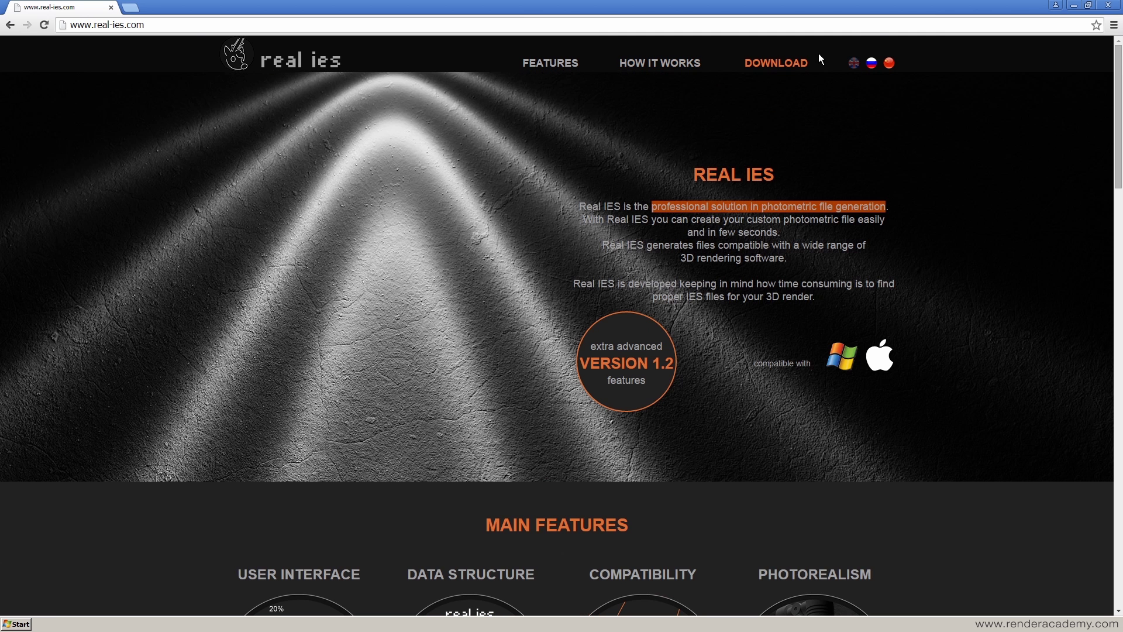
Step: Launch the Real IES application from the desktop and examine its angle intensity controls
{"action": "key", "text": "alt+Tab"}
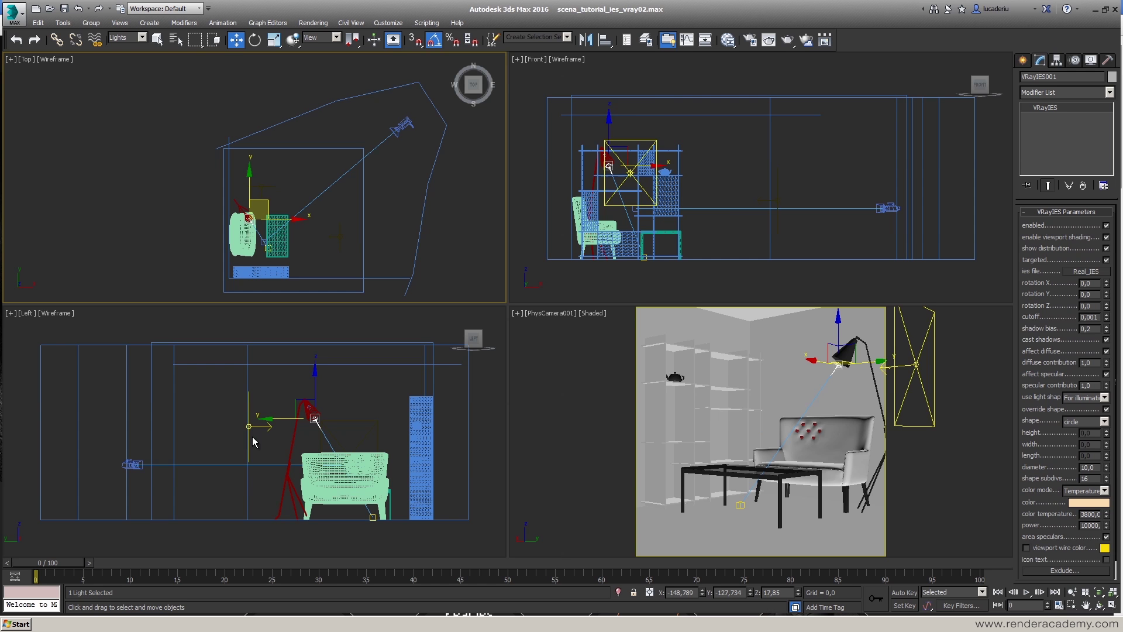
{"action": "left_click", "coordinate": [1095, 9]}
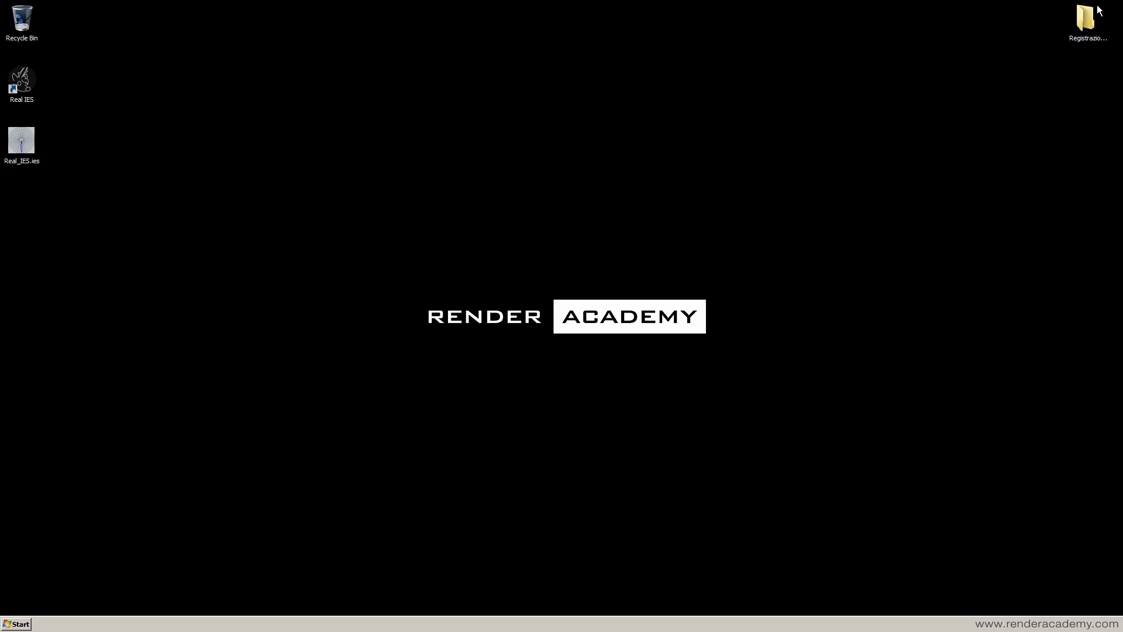
{"action": "left_click", "coordinate": [34, 88]}
{"action": "double_click", "coordinate": [26, 79]}
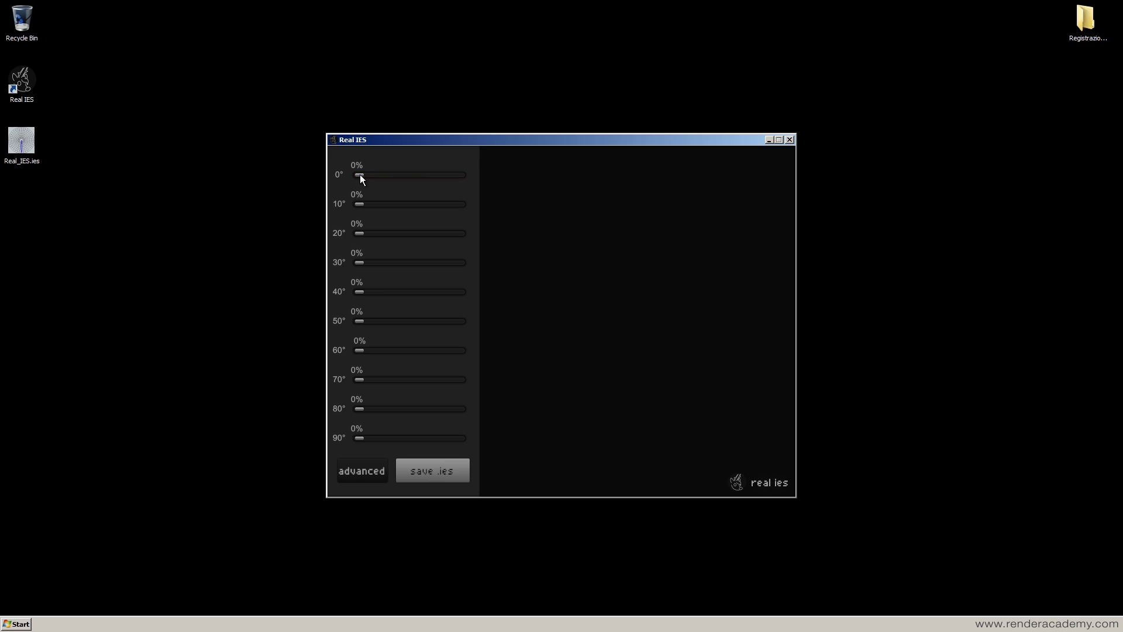
{"action": "left_click_drag", "start_coordinate": [359, 174], "coordinate": [353, 237]}
{"action": "mouse_move", "coordinate": [359, 293]}
{"action": "left_mouse_down"}
{"action": "mouse_move", "coordinate": [454, 292]}
{"action": "mouse_move", "coordinate": [349, 297]}
{"action": "left_mouse_up"}
{"action": "mouse_move", "coordinate": [368, 354]}
{"action": "left_mouse_down"}
{"action": "mouse_move", "coordinate": [469, 352]}
{"action": "mouse_move", "coordinate": [349, 355]}
{"action": "left_mouse_up"}
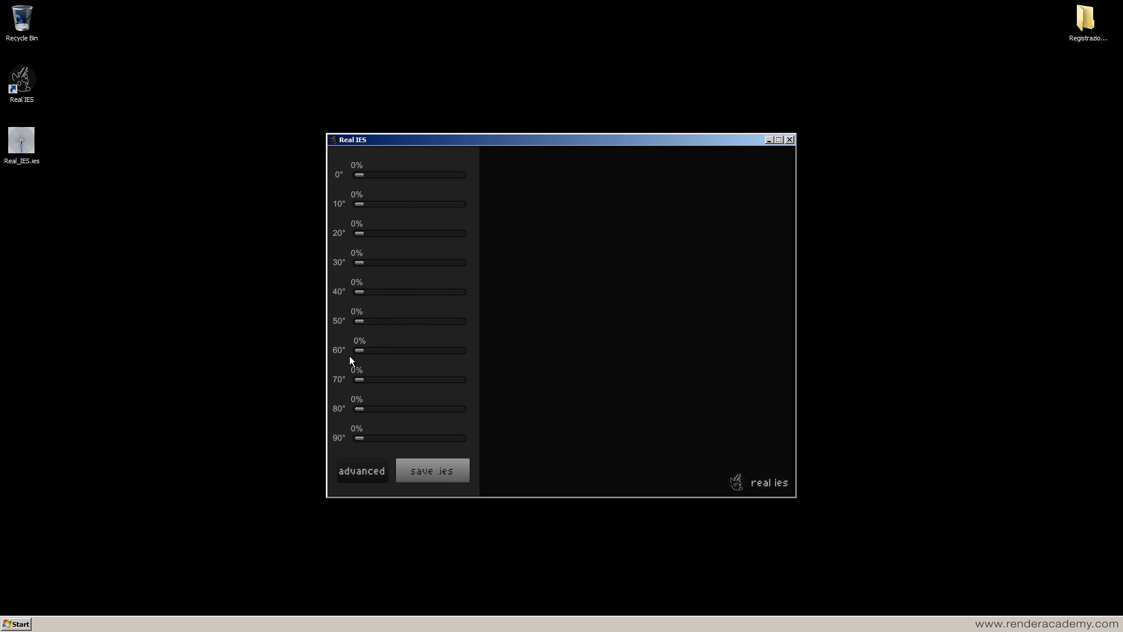
Step: Try a beam profile with intensities of 63% at 0°, 43% at 20°, 52% at 40° and 40% at 70°
{"action": "left_click", "coordinate": [423, 174]}
{"action": "left_click", "coordinate": [391, 233]}
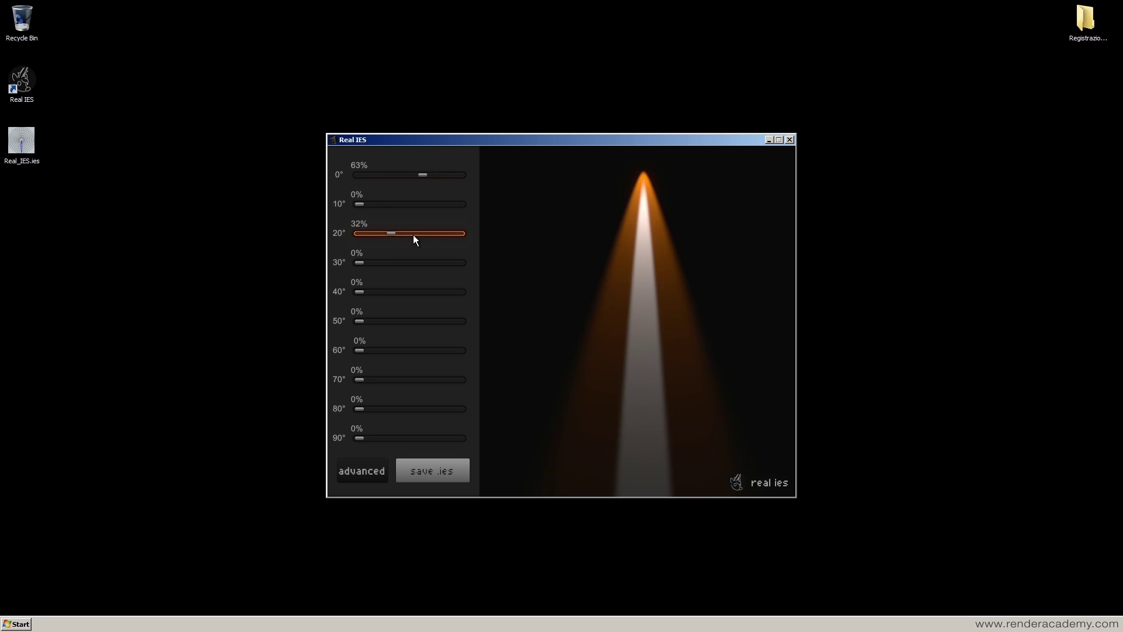
{"action": "left_click_drag", "start_coordinate": [391, 233], "coordinate": [355, 233]}
{"action": "left_click_drag", "start_coordinate": [420, 175], "coordinate": [406, 233]}
{"action": "left_click", "coordinate": [390, 233]}
{"action": "left_click_drag", "start_coordinate": [361, 292], "coordinate": [412, 292]}
{"action": "left_click_drag", "start_coordinate": [361, 380], "coordinate": [404, 381]}
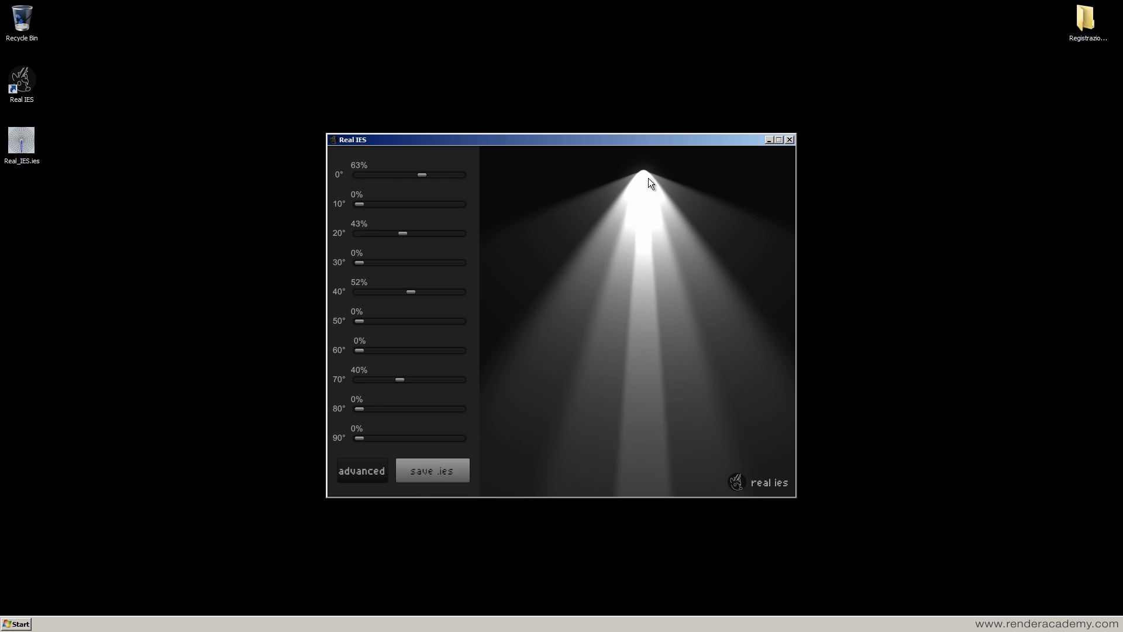
Step: Switch to the advanced settings and set the height to 250 cm and the flux to 10000 lm
{"action": "left_click", "coordinate": [427, 473]}
{"action": "left_click", "coordinate": [354, 476]}
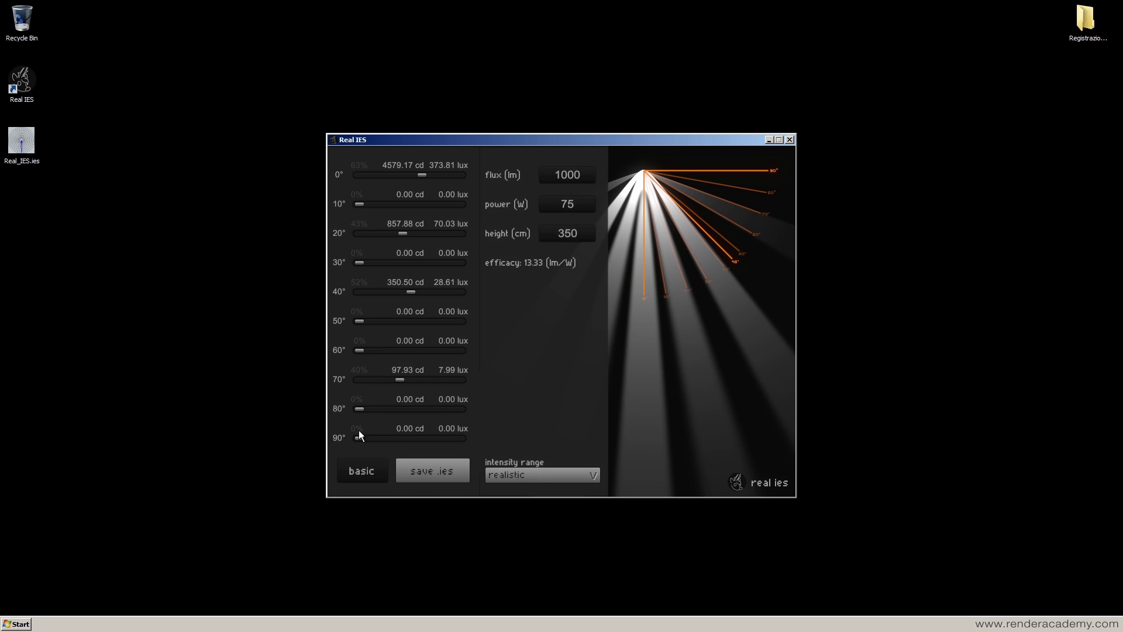
{"action": "type", "text": "250"}
{"action": "left_click", "coordinate": [569, 175]}
{"action": "type", "text": "10000"}
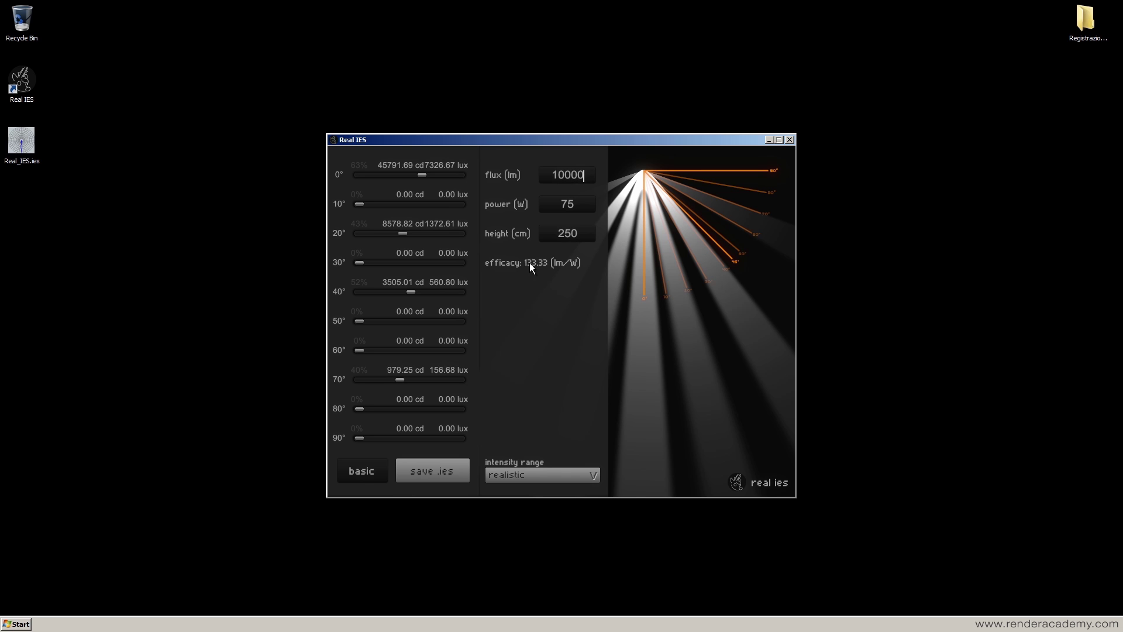
Step: Reshape the beam with intensities of 47%, 21%, 7%, 14%, 19%, 8%, 16%, 4% and 2% for 0° to 80° in 10° increments
{"action": "left_click_drag", "start_coordinate": [419, 175], "coordinate": [386, 176]}
{"action": "left_click_drag", "start_coordinate": [403, 233], "coordinate": [359, 232]}
{"action": "left_click_drag", "start_coordinate": [368, 293], "coordinate": [354, 304]}
{"action": "left_click_drag", "start_coordinate": [400, 380], "coordinate": [358, 380]}
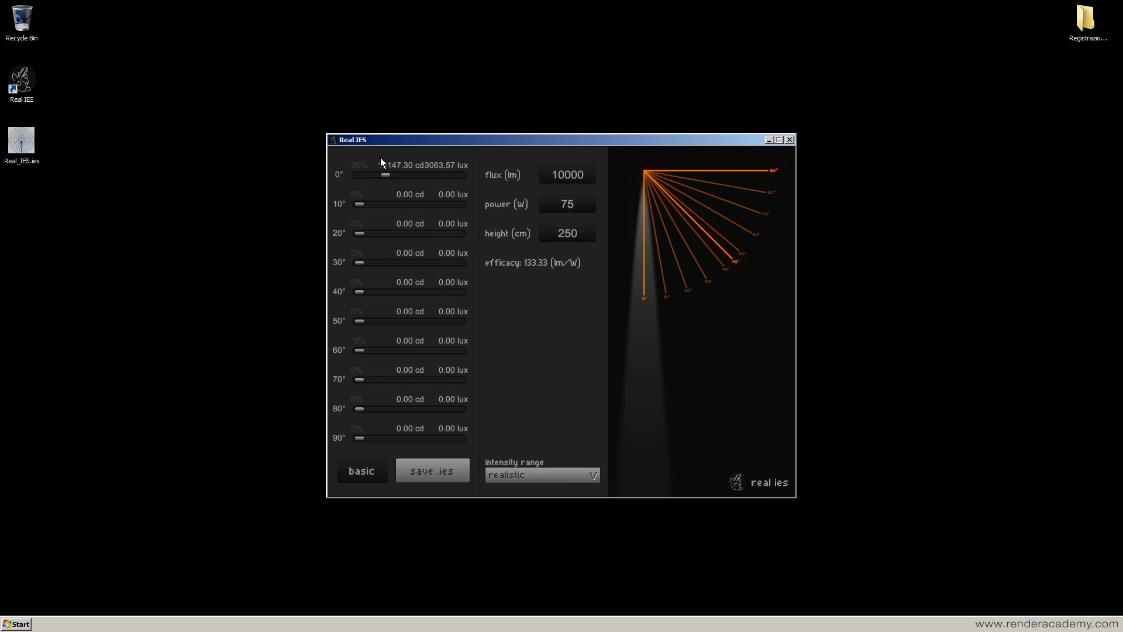
{"action": "mouse_move", "coordinate": [390, 174]}
{"action": "left_mouse_down"}
{"action": "mouse_move", "coordinate": [413, 163]}
{"action": "mouse_move", "coordinate": [380, 175]}
{"action": "mouse_move", "coordinate": [413, 174]}
{"action": "mouse_move", "coordinate": [403, 175]}
{"action": "left_mouse_up"}
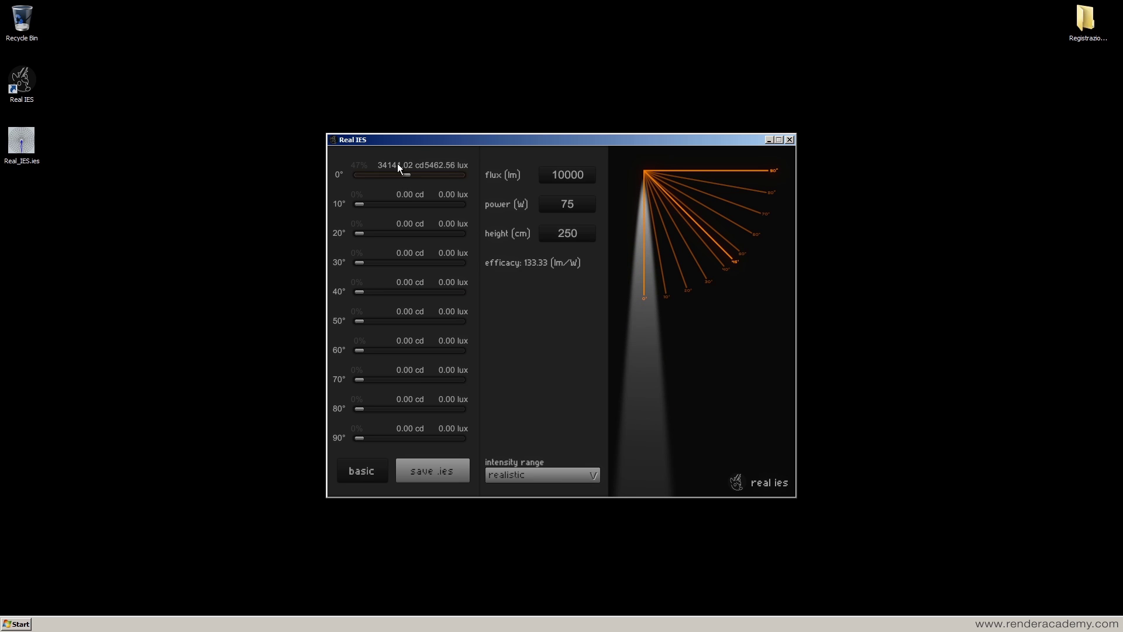
{"action": "mouse_move", "coordinate": [363, 205]}
{"action": "left_mouse_down"}
{"action": "mouse_move", "coordinate": [392, 201]}
{"action": "mouse_move", "coordinate": [368, 233]}
{"action": "mouse_move", "coordinate": [378, 205]}
{"action": "left_mouse_up"}
{"action": "left_click_drag", "start_coordinate": [360, 261], "coordinate": [366, 410]}
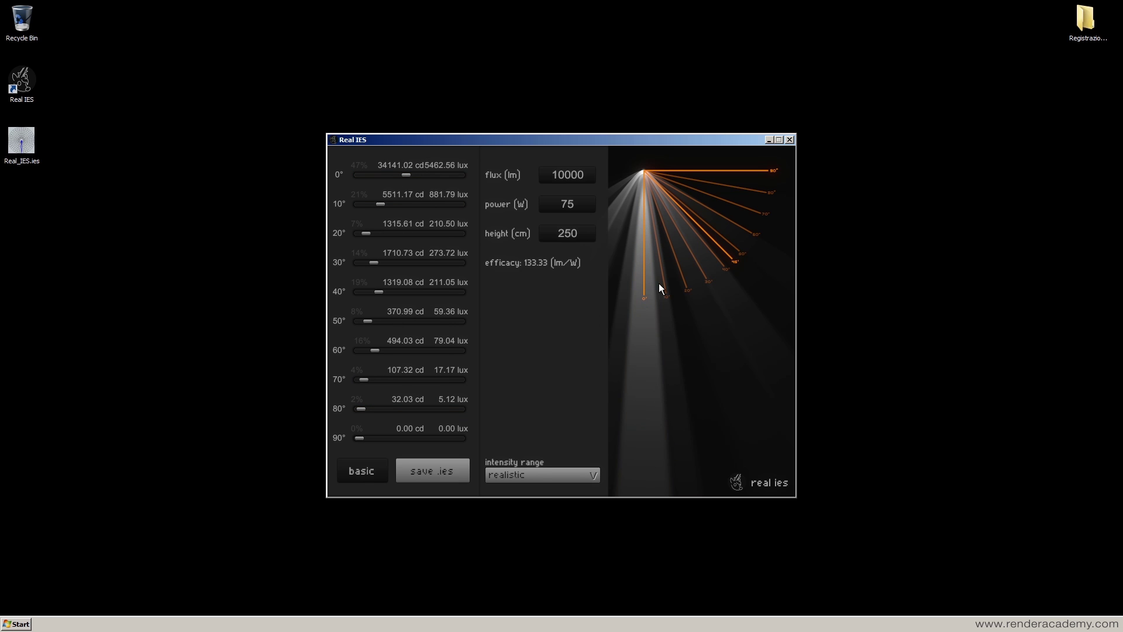
Step: Check the intensity range options, return to basic mode, and save the IES file before closing Real IES
{"action": "left_click", "coordinate": [567, 475]}
{"action": "left_click", "coordinate": [531, 476]}
{"action": "left_click", "coordinate": [363, 471]}
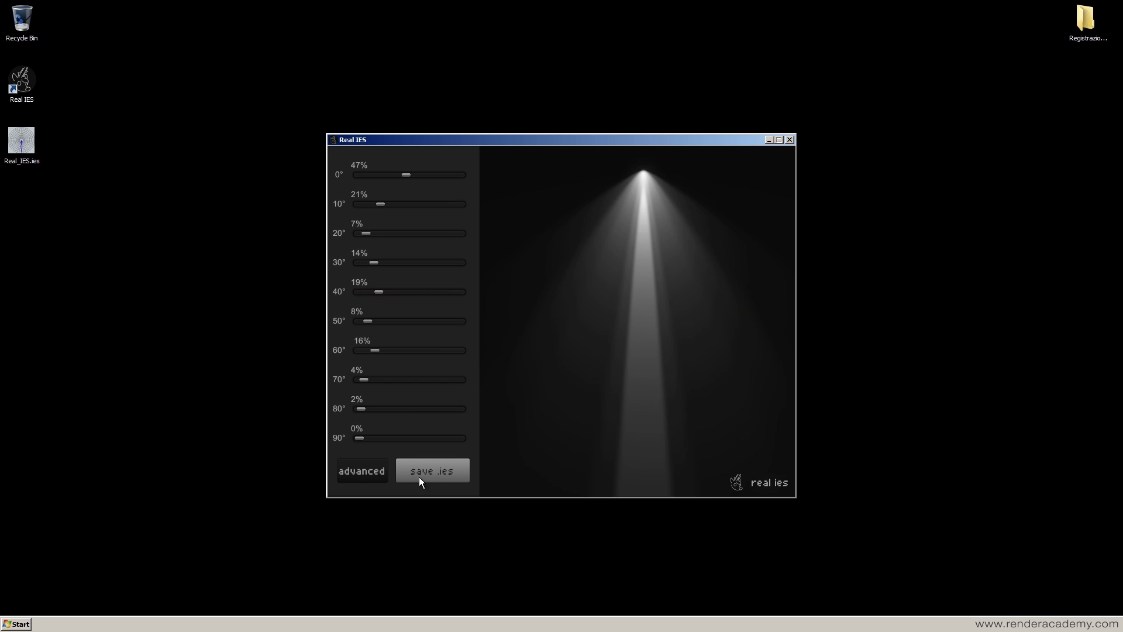
{"action": "left_click", "coordinate": [435, 473]}
{"action": "left_click", "coordinate": [789, 141]}
Step: Place Real_IES.ies in a new desktop folder and open the folder to view the file's distribution thumbnail
{"action": "right_click", "coordinate": [245, 162]}
{"action": "mouse_move", "coordinate": [303, 241]}
{"action": "left_click", "coordinate": [389, 244]}
{"action": "left_click_drag", "start_coordinate": [24, 143], "coordinate": [241, 201]}
{"action": "double_click", "coordinate": [241, 201]}
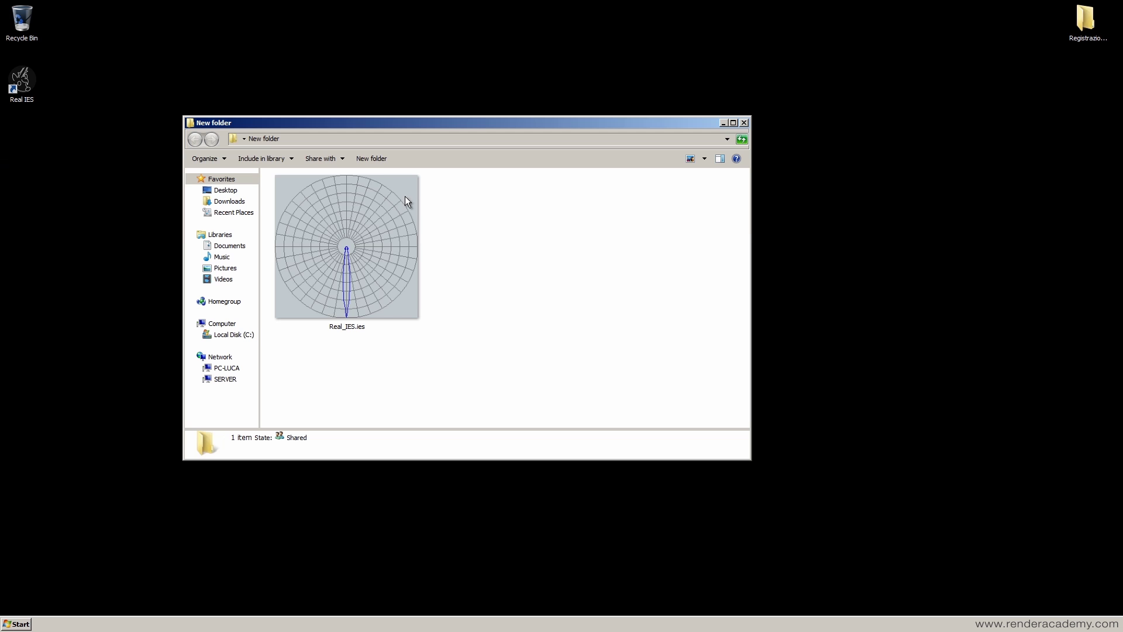
{"action": "left_click", "coordinate": [348, 257]}
Step: Move Real_IES.ies back to the desktop and discard the temporary folder
{"action": "left_click_drag", "start_coordinate": [331, 234], "coordinate": [66, 223]}
{"action": "left_click", "coordinate": [706, 126]}
{"action": "left_click", "coordinate": [744, 122]}
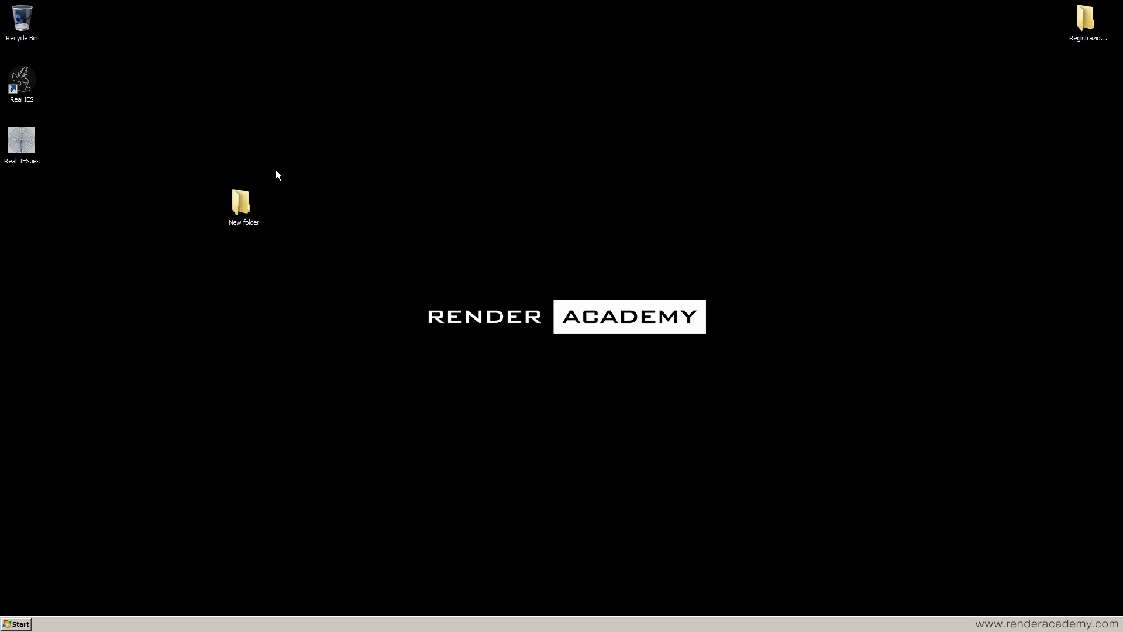
{"action": "left_click_drag", "start_coordinate": [22, 24], "coordinate": [22, 26]}
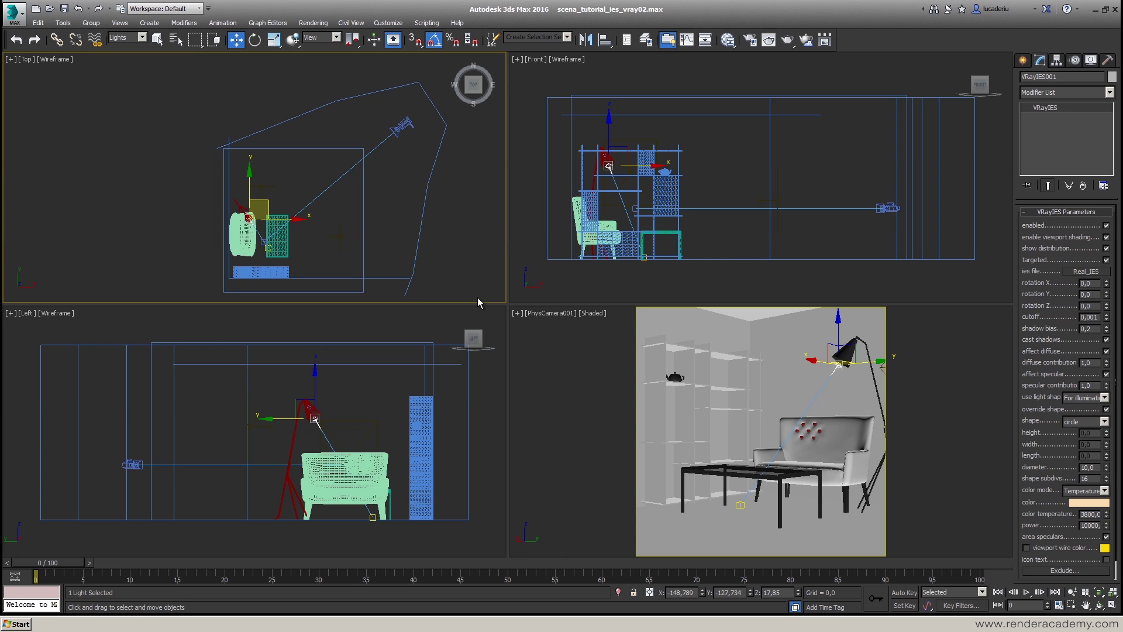
Step: Load Real_IES.ies from the Desktop as the IES file of VRayIES001 in 3ds Max
{"action": "left_click", "coordinate": [1085, 271]}
{"action": "left_click", "coordinate": [32, 99]}
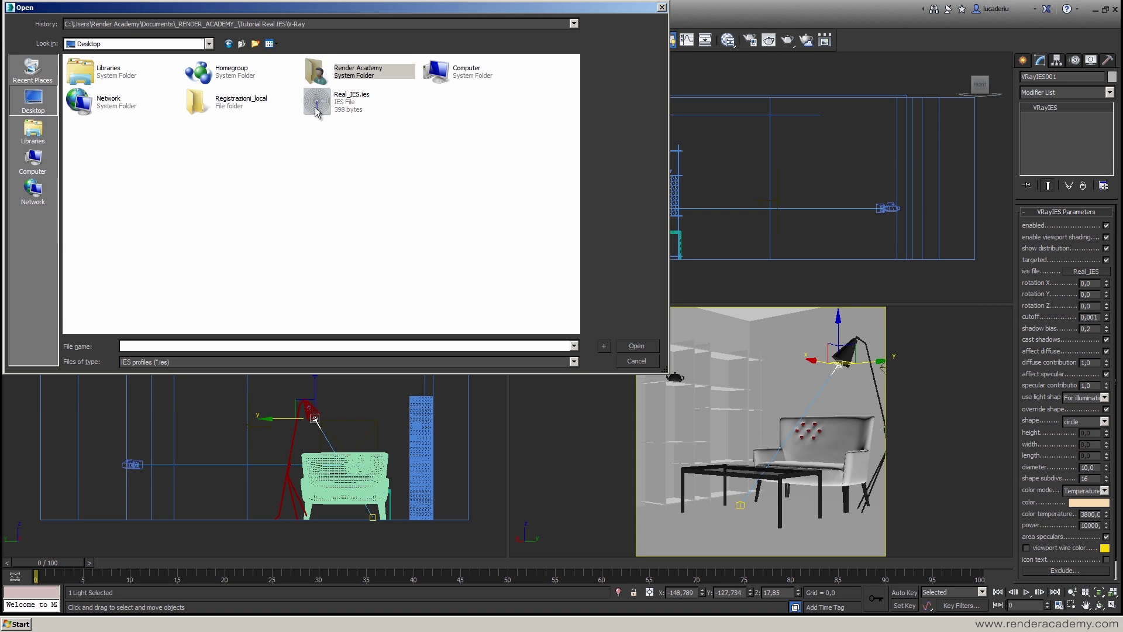
{"action": "left_click", "coordinate": [340, 110]}
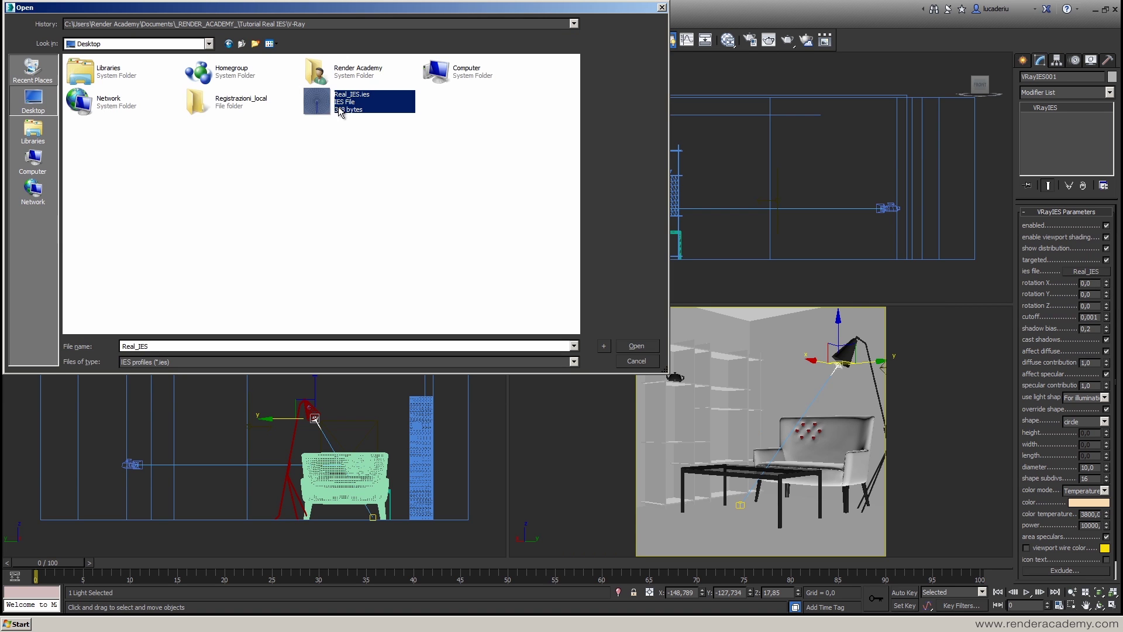
{"action": "left_click", "coordinate": [636, 345]}
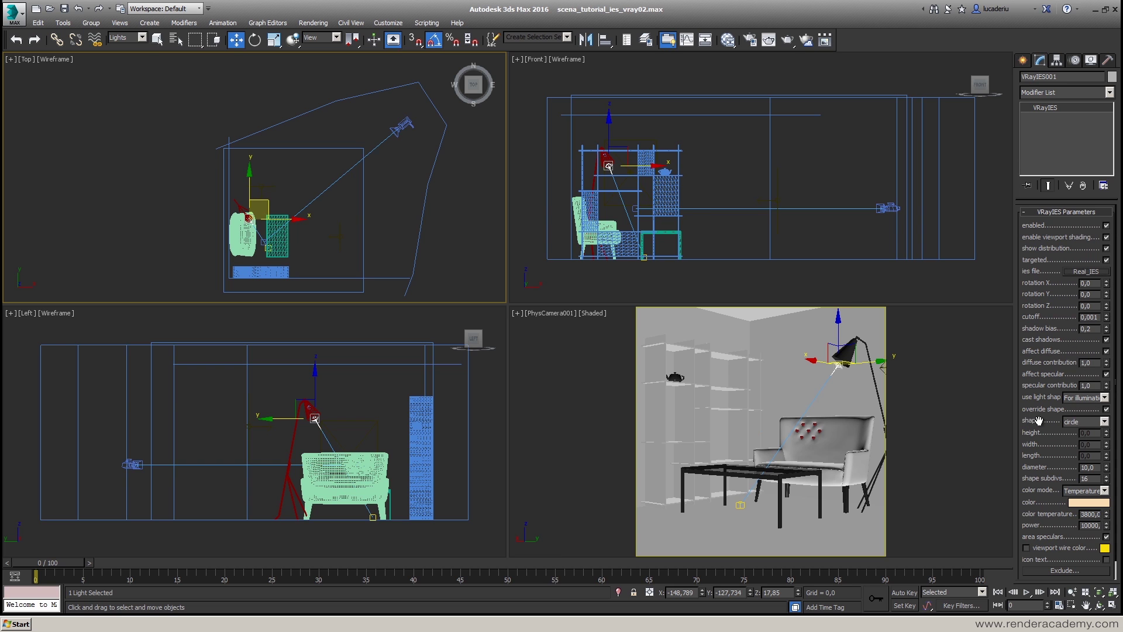
Step: Review the shape options, color temperature and power of VRayIES001
{"action": "left_click", "coordinate": [1098, 422]}
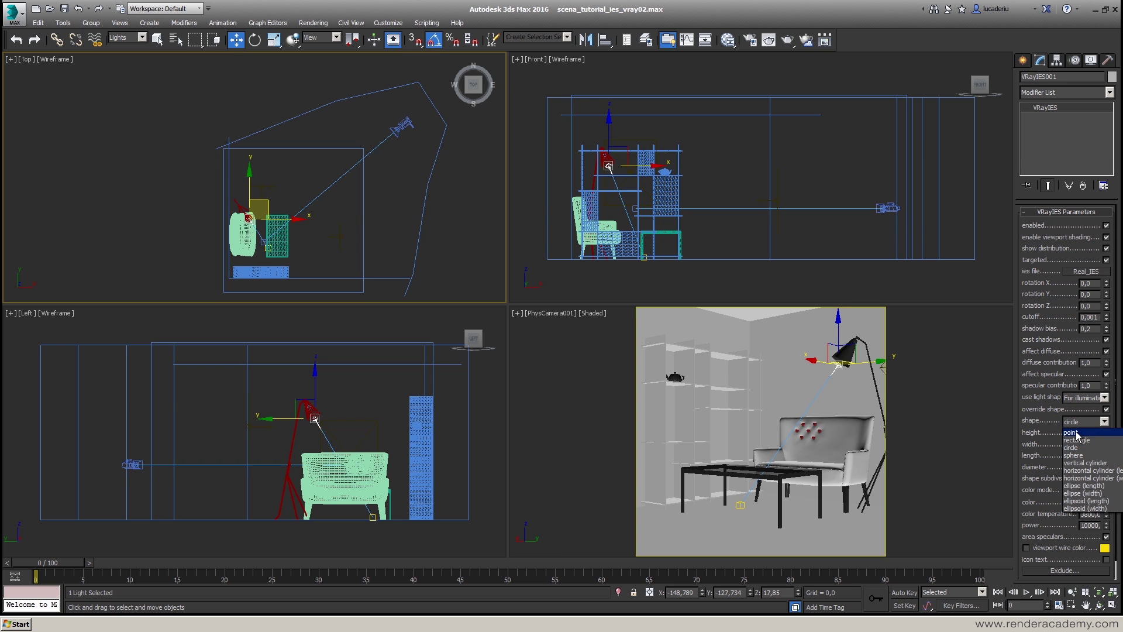
{"action": "left_click", "coordinate": [1105, 422]}
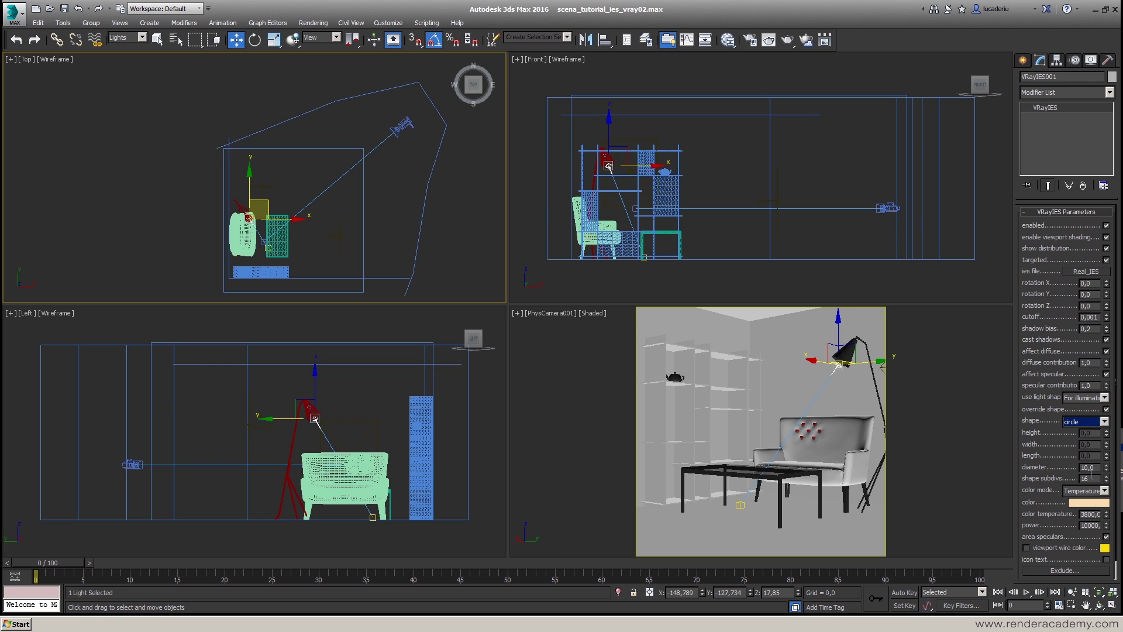
{"action": "double_click", "coordinate": [1089, 513]}
{"action": "double_click", "coordinate": [1090, 525]}
Step: Render the PhysCamera001 view and inspect the light on the sofa, table and floor at 200% zoom
{"action": "right_click", "coordinate": [707, 398]}
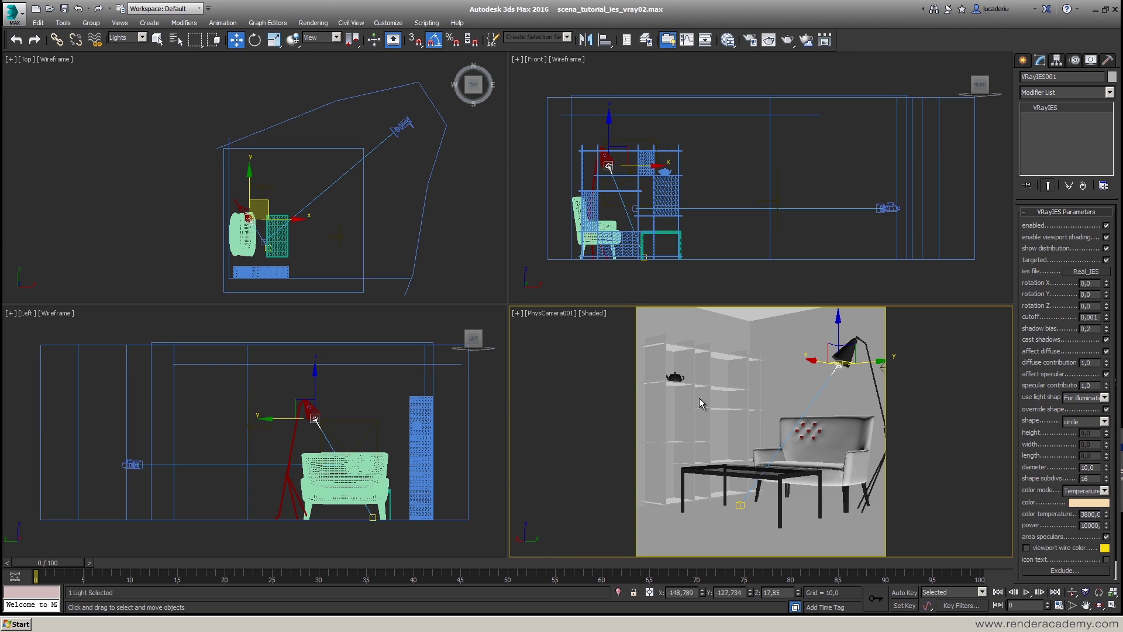
{"action": "left_click", "coordinate": [787, 39]}
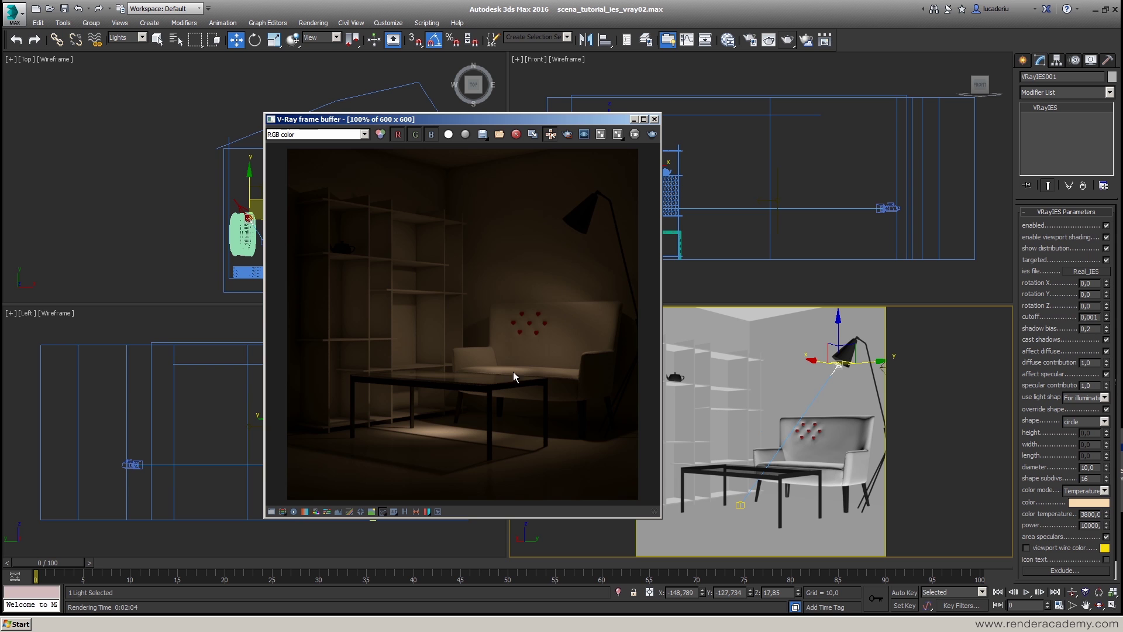
{"action": "scroll", "coordinate": [572, 279], "scroll_direction": "up", "scroll_amount": 2}
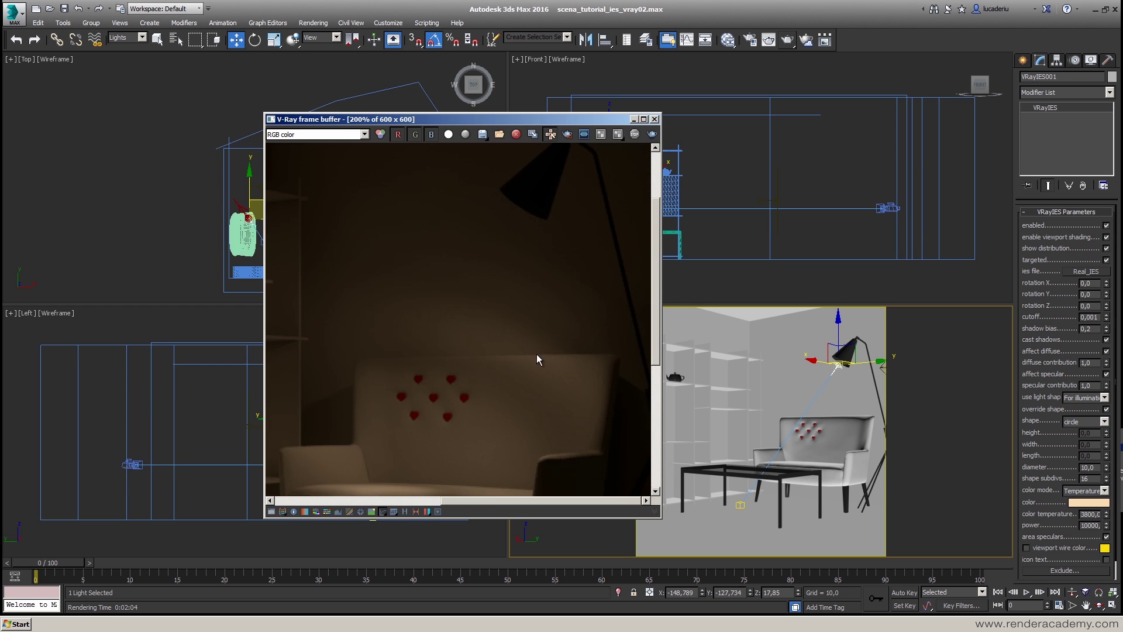
{"action": "middle_click_drag", "start_coordinate": [500, 368], "coordinate": [548, 275]}
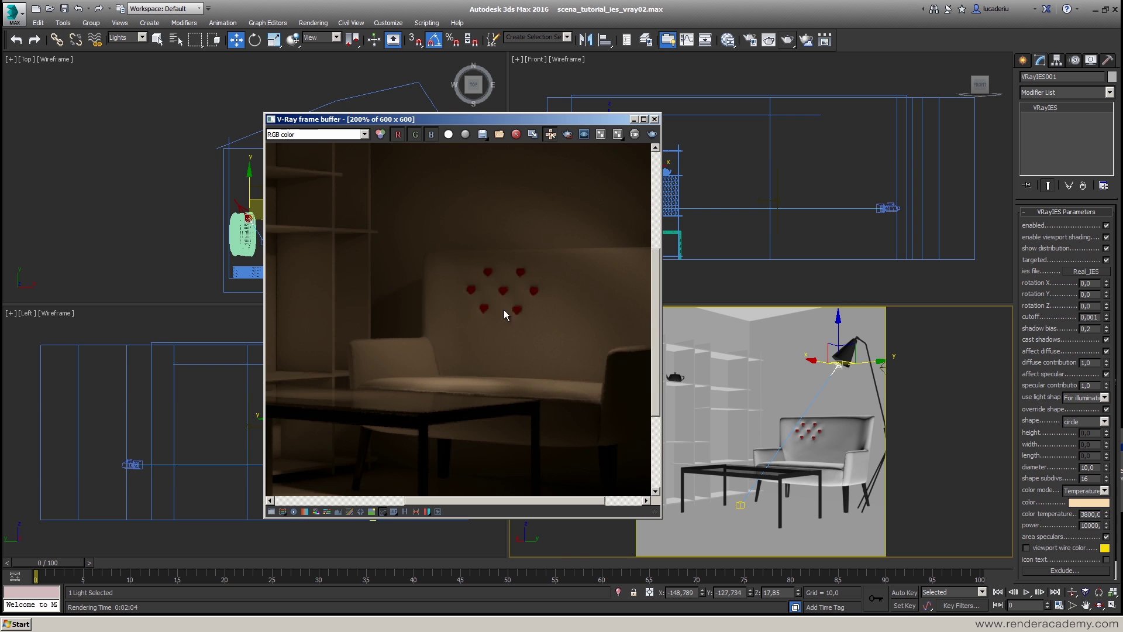
{"action": "middle_click_drag", "start_coordinate": [484, 335], "coordinate": [587, 230]}
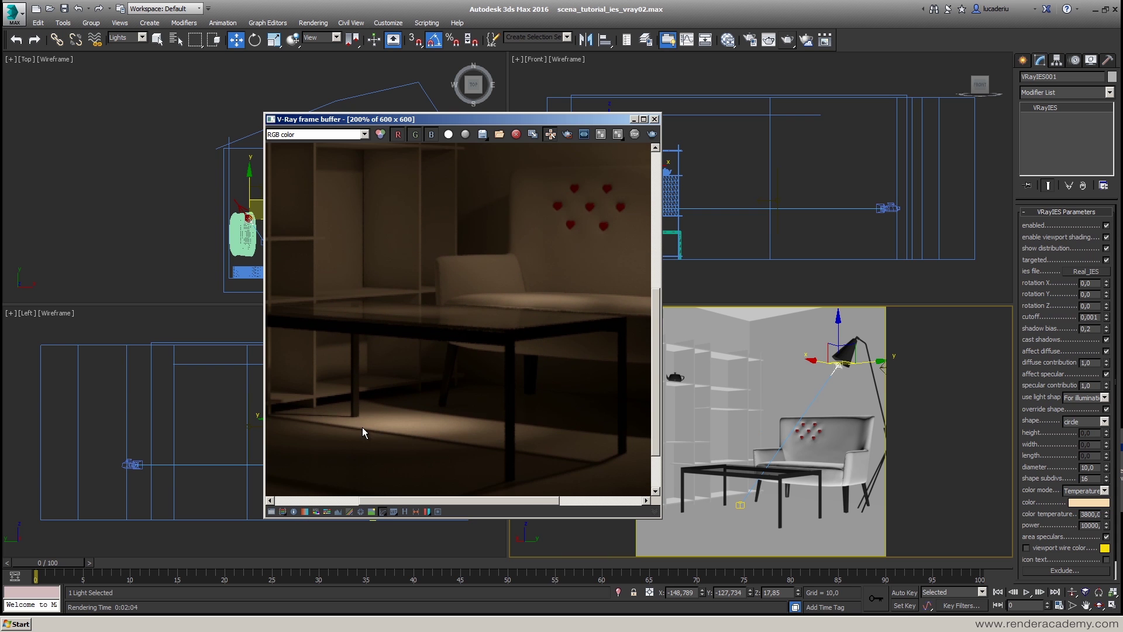
{"action": "middle_click_drag", "start_coordinate": [384, 421], "coordinate": [451, 444]}
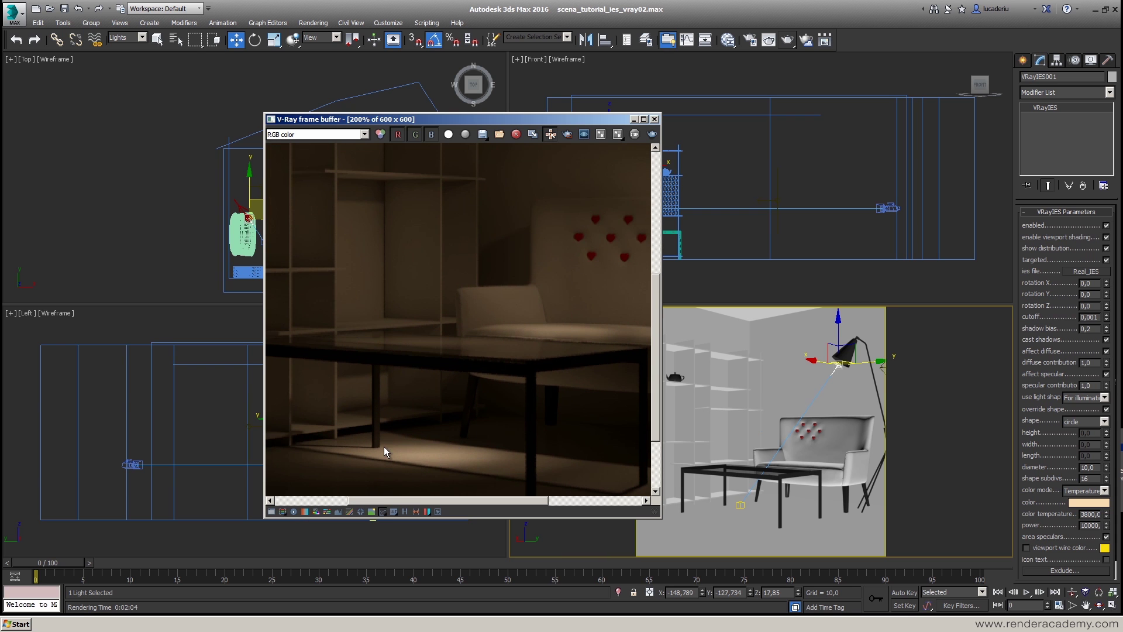
{"action": "scroll", "coordinate": [461, 436], "scroll_direction": "down", "scroll_amount": 1}
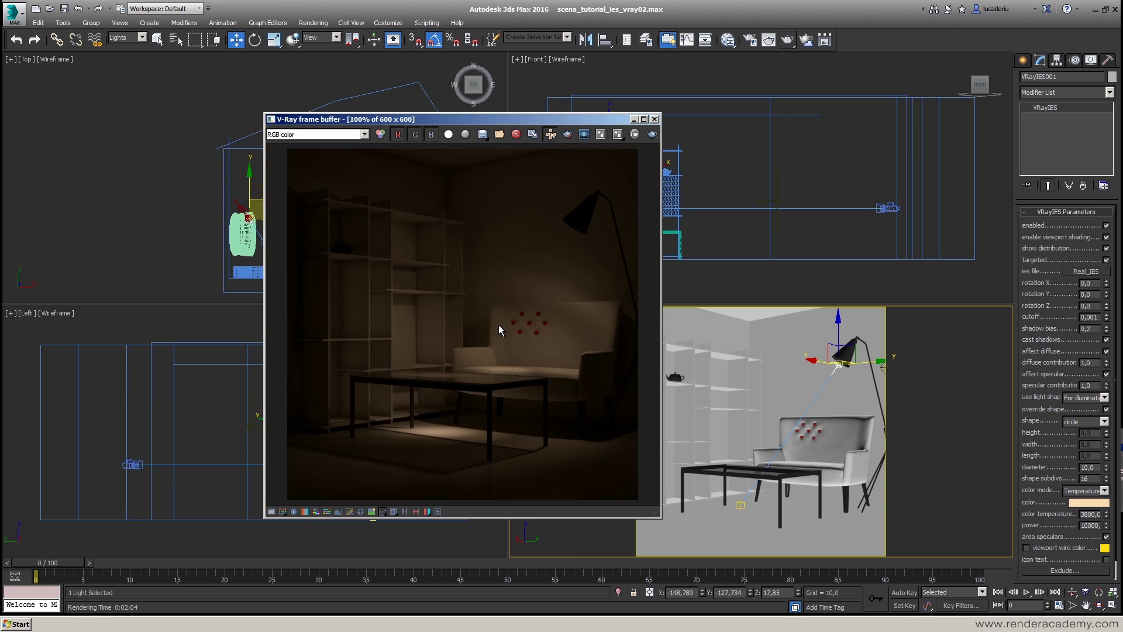
Step: Turn on VRayLight002, the plane light beside the floor lamp, with an intensity multiplier of 2
{"action": "left_click_drag", "start_coordinate": [553, 124], "coordinate": [680, 167]}
{"action": "left_click", "coordinate": [341, 232]}
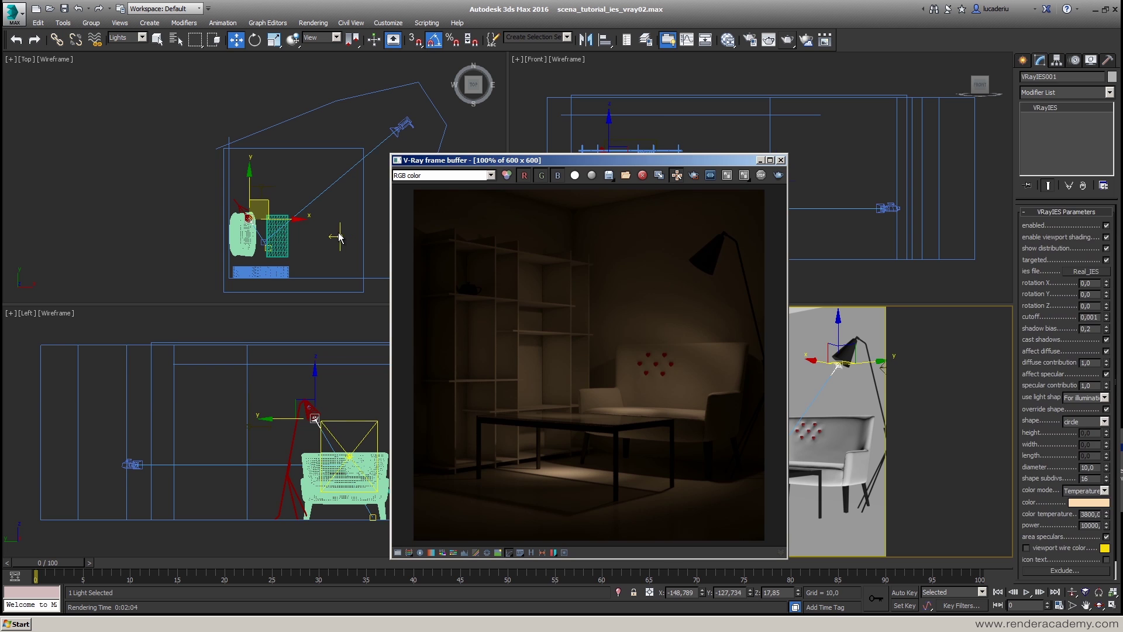
{"action": "left_click", "coordinate": [261, 186]}
{"action": "left_click", "coordinate": [1031, 223]}
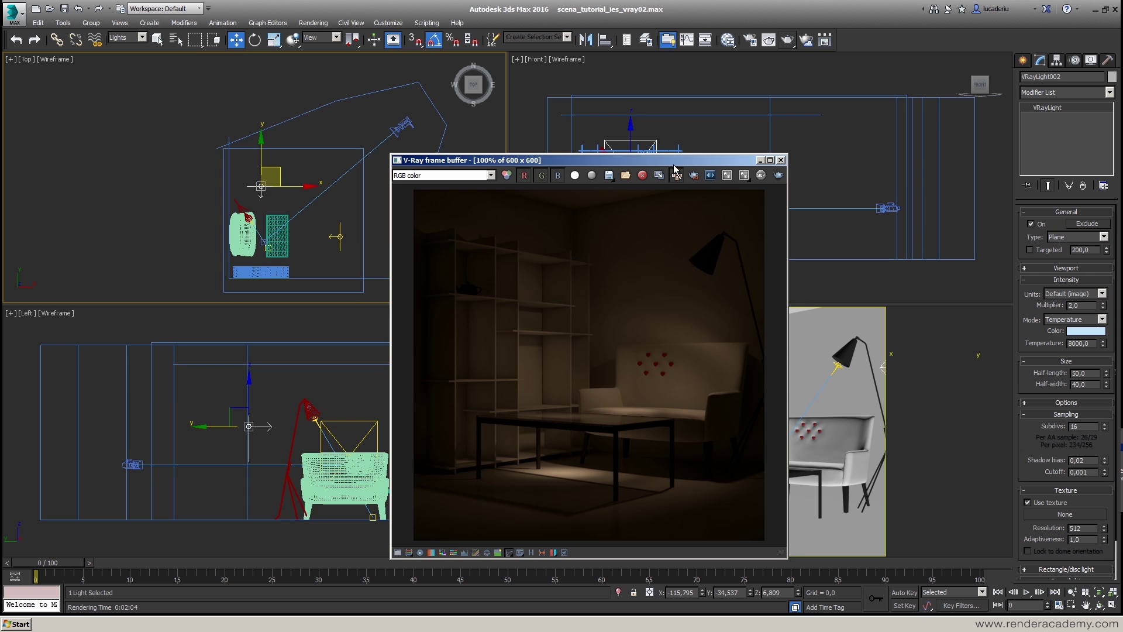
{"action": "left_click_drag", "start_coordinate": [674, 164], "coordinate": [533, 132]}
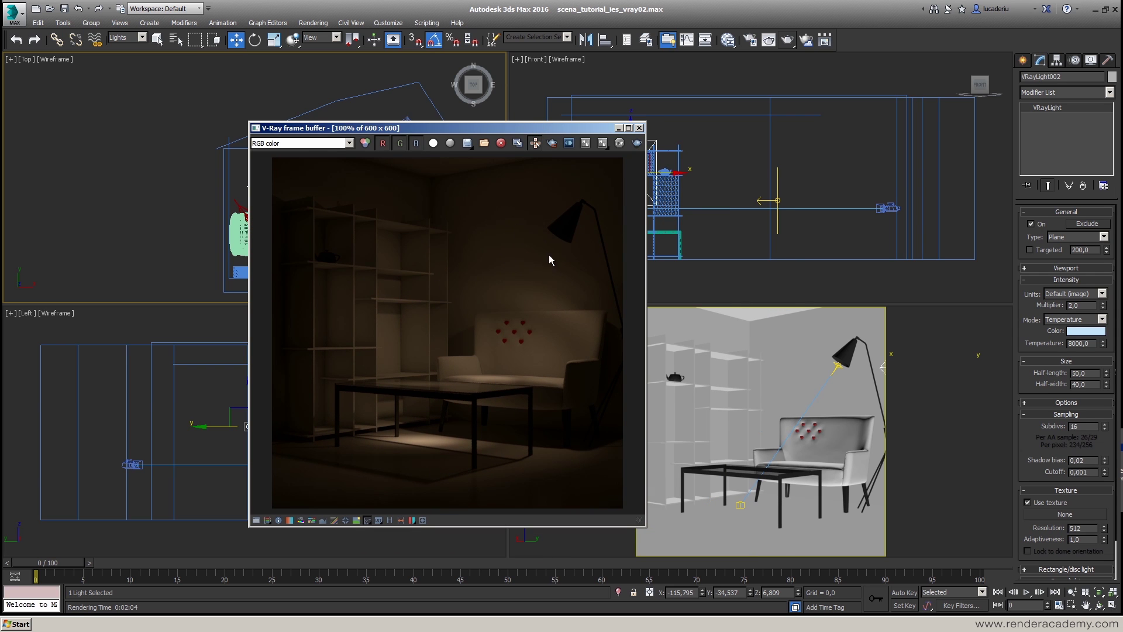
{"action": "double_click", "coordinate": [1076, 305]}
{"action": "type", "text": "2"}
{"action": "key", "text": "Return"}
Step: Render the last view again from the V-Ray frame buffer
{"action": "left_click_drag", "start_coordinate": [638, 146], "coordinate": [651, 133]}
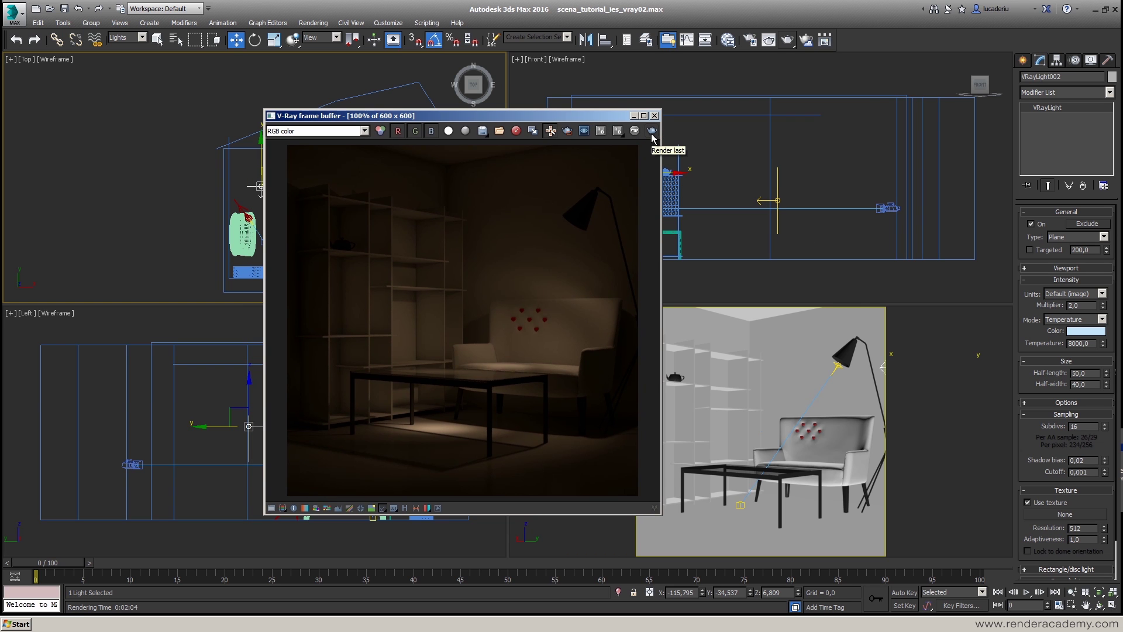
{"action": "left_click_drag", "start_coordinate": [561, 116], "coordinate": [625, 140]}
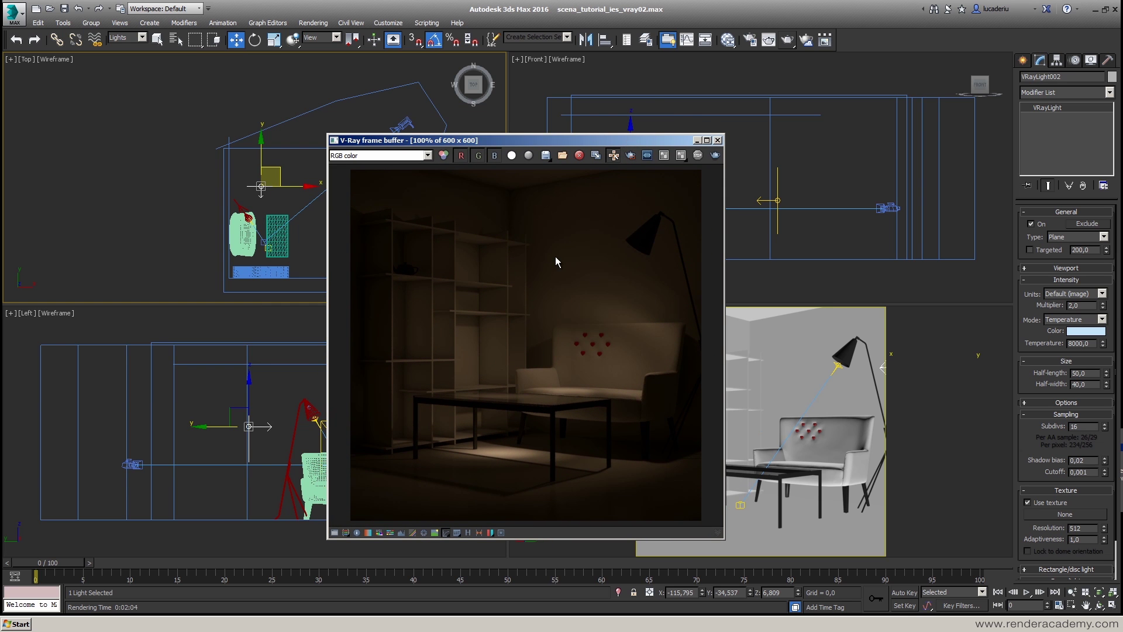
{"action": "left_click", "coordinate": [715, 154]}
{"action": "left_click_drag", "start_coordinate": [596, 142], "coordinate": [547, 102]}
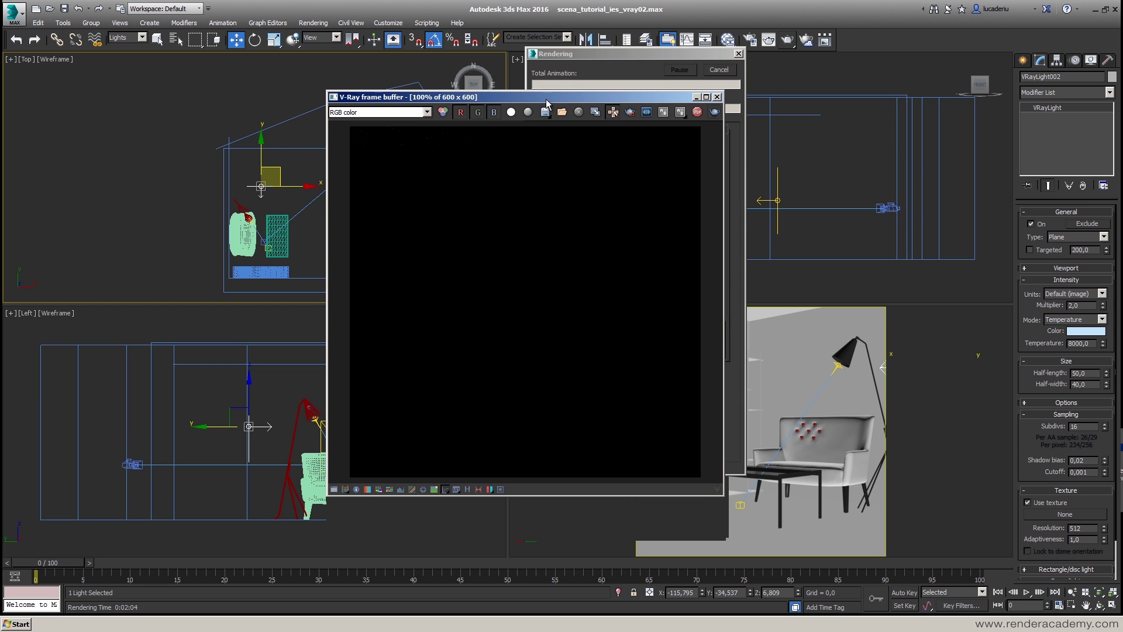